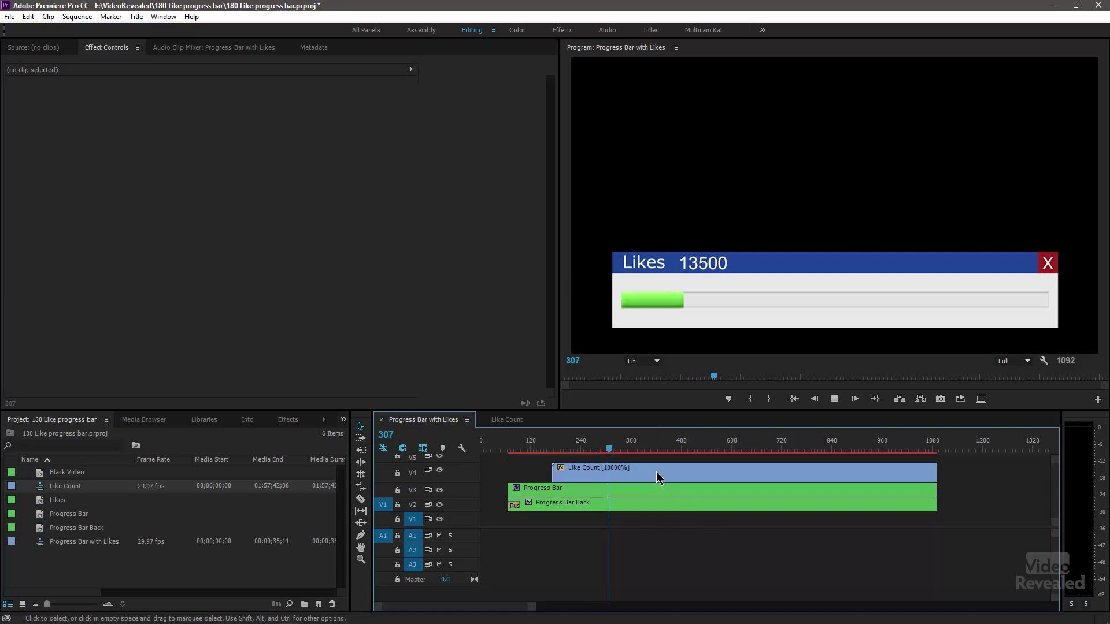
Stop playback around frame 547 and look over the Progress Bar, Progress Bar Back and Like Count clips in the timeline
{"action": "key", "text": "space"}
{"action": "mouse_move", "coordinate": [722, 444]}
{"action": "left_mouse_down"}
{"action": "mouse_move", "coordinate": [916, 448]}
{"action": "mouse_move", "coordinate": [661, 454]}
{"action": "mouse_move", "coordinate": [709, 453]}
{"action": "left_mouse_up"}
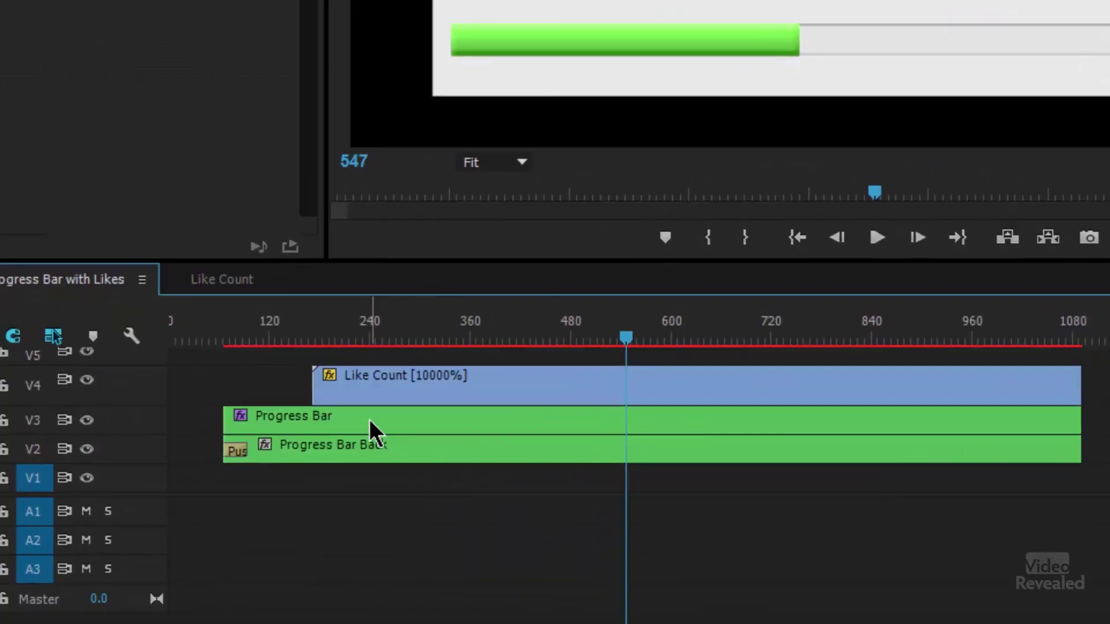
{"action": "left_click", "coordinate": [368, 418]}
{"action": "left_click", "coordinate": [374, 447]}
{"action": "left_click", "coordinate": [383, 417]}
{"action": "left_click", "coordinate": [391, 376]}
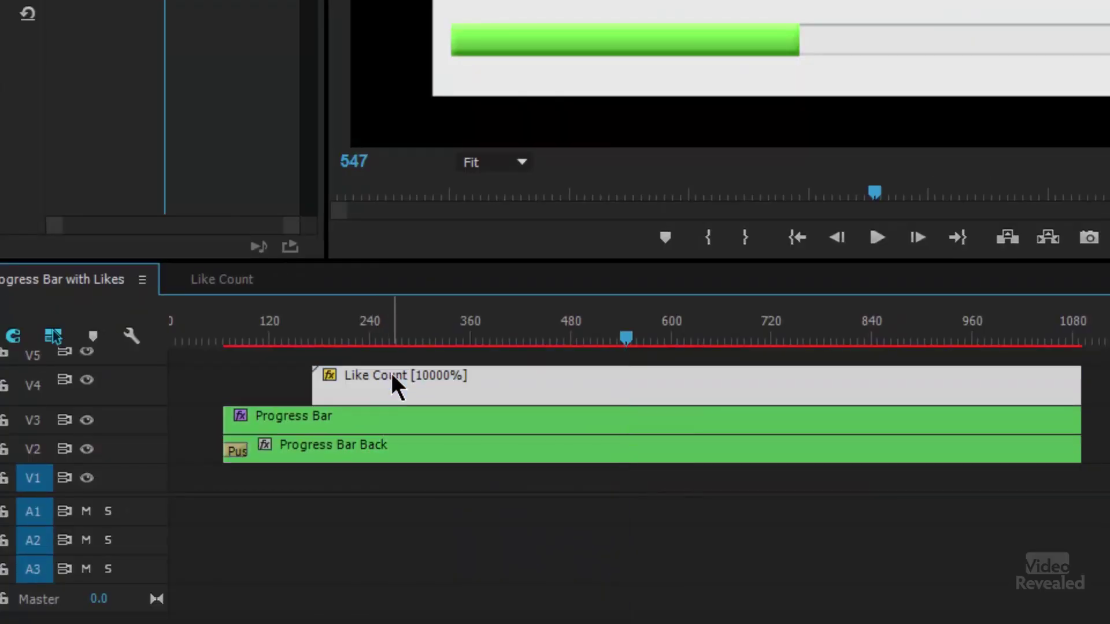
Open the Progress Bar Back title for editing, then reposition and enlarge the title window
{"action": "left_click", "coordinate": [376, 446]}
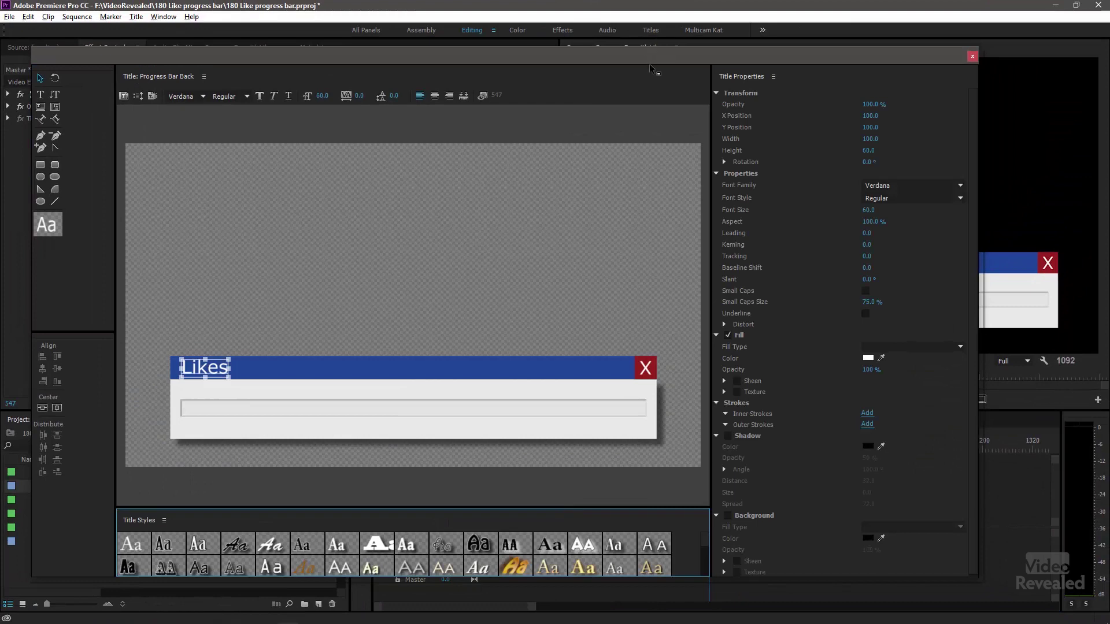
{"action": "left_click_drag", "start_coordinate": [653, 60], "coordinate": [655, 23]}
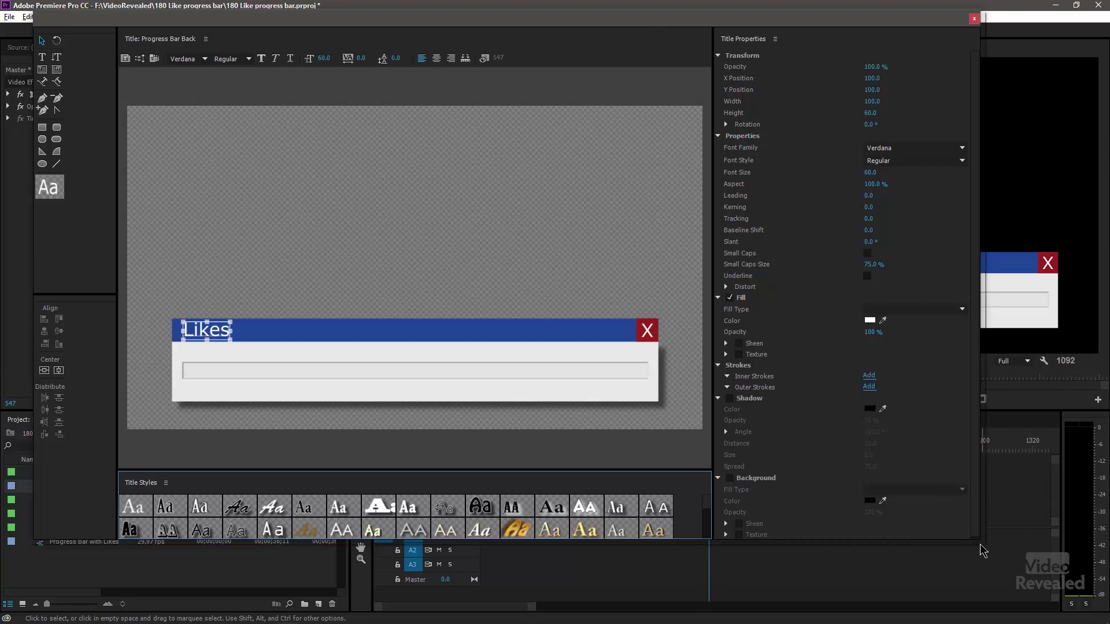
{"action": "left_click_drag", "start_coordinate": [981, 546], "coordinate": [1028, 583]}
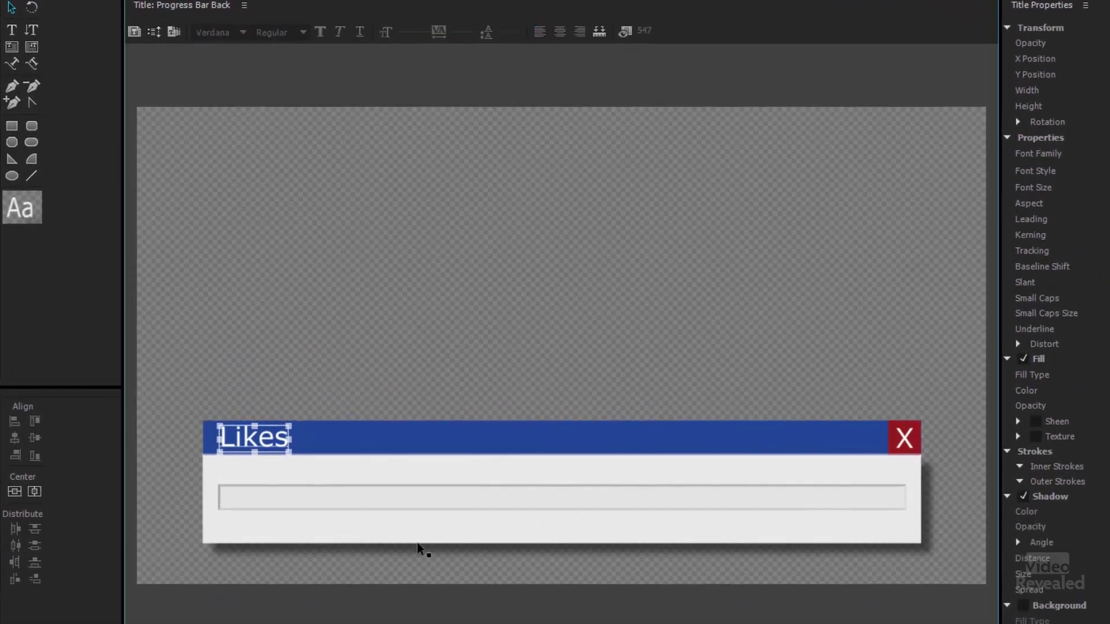
Examine the light body rectangle's size, fill and drop shadow, switching the shadow off and back on
{"action": "left_click", "coordinate": [418, 542]}
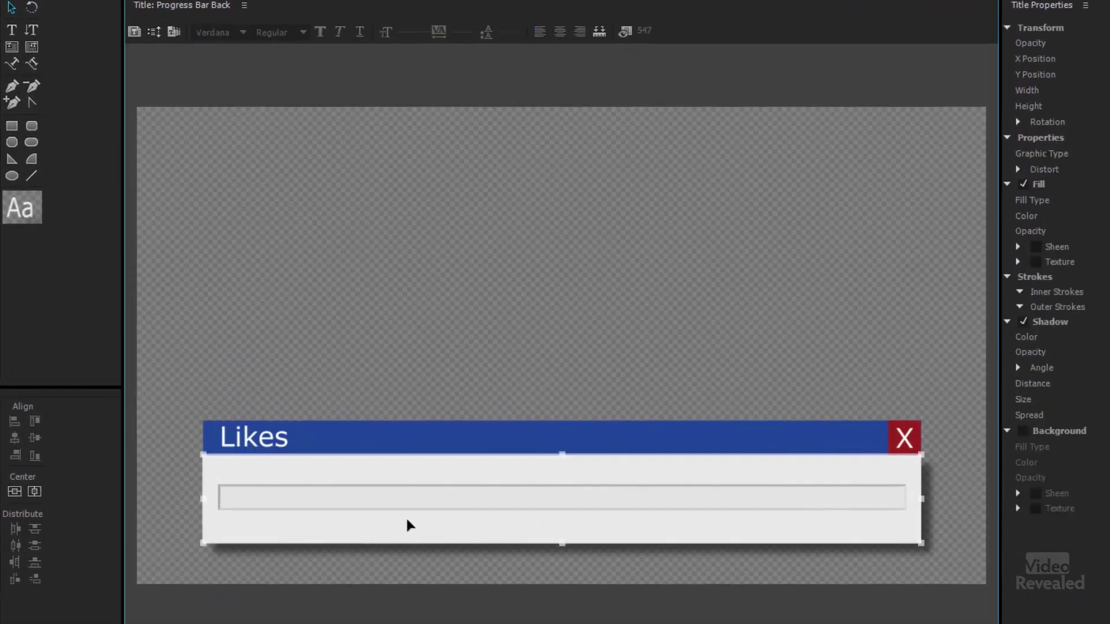
{"action": "left_click_drag", "start_coordinate": [421, 528], "coordinate": [417, 322]}
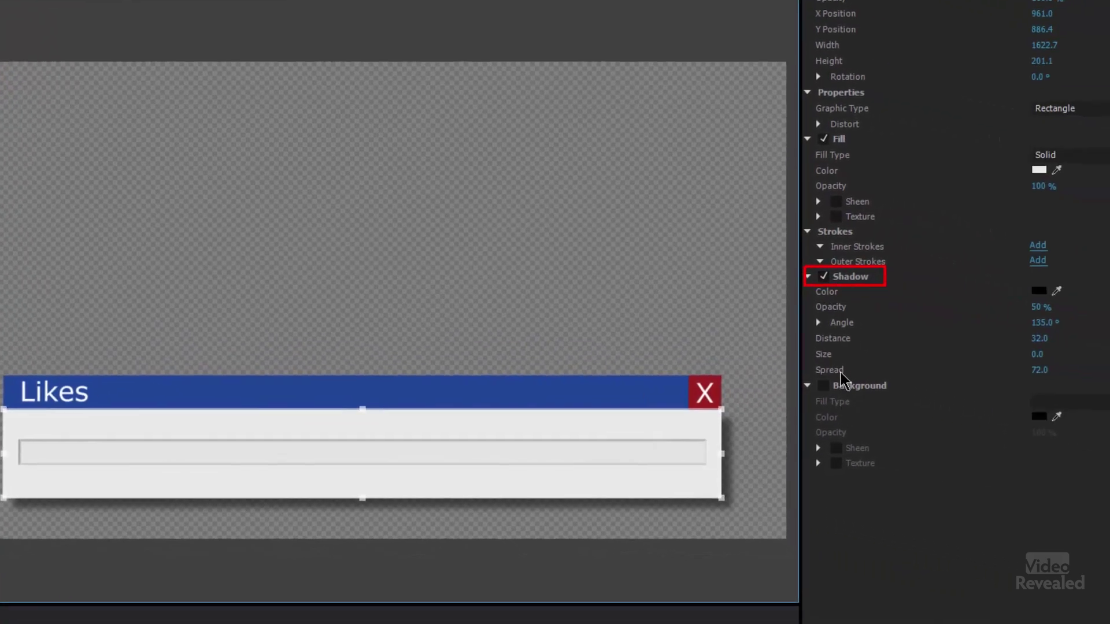
{"action": "left_click", "coordinate": [823, 280]}
{"action": "left_click", "coordinate": [824, 279]}
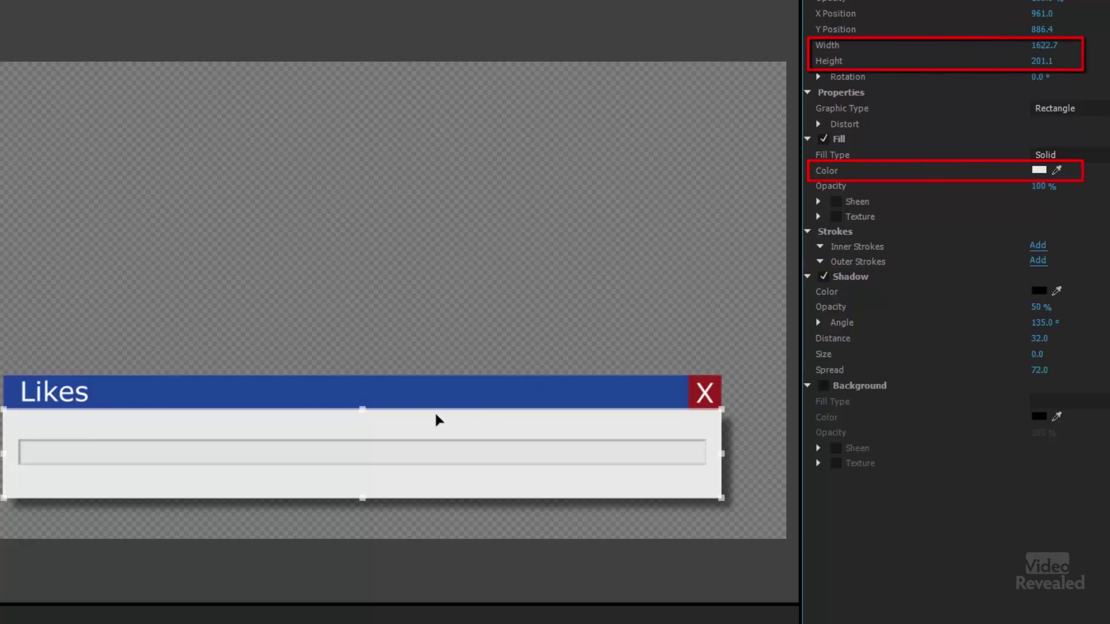
Examine the inset bevelled bar, shifting it upward and undoing the move, and check the blue title bar's properties
{"action": "left_click", "coordinate": [290, 462]}
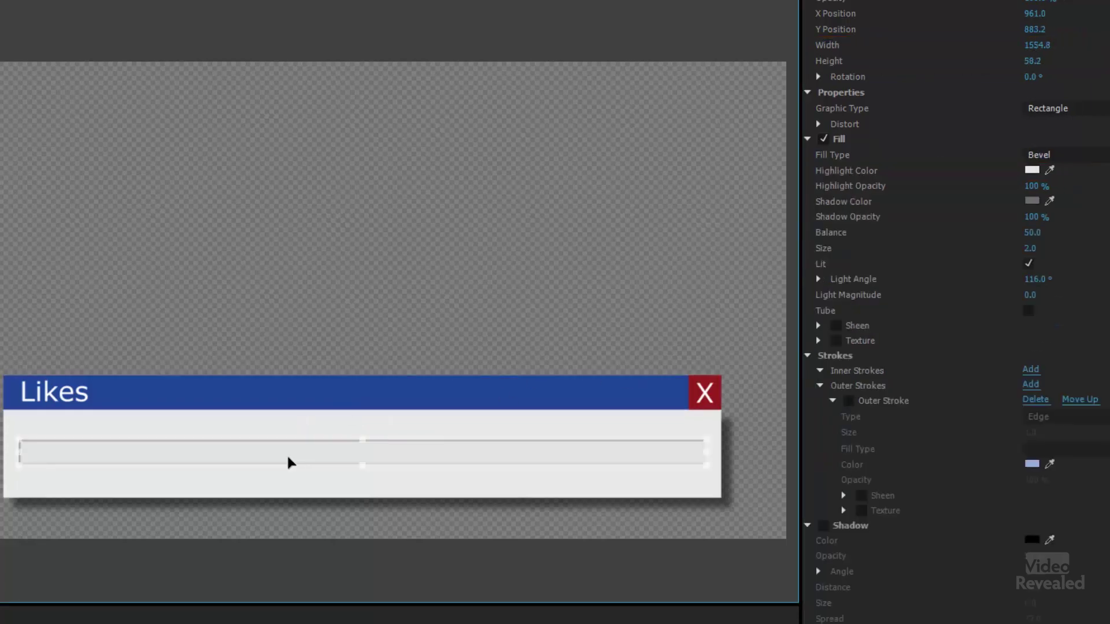
{"action": "left_click_drag", "start_coordinate": [291, 462], "coordinate": [285, 441]}
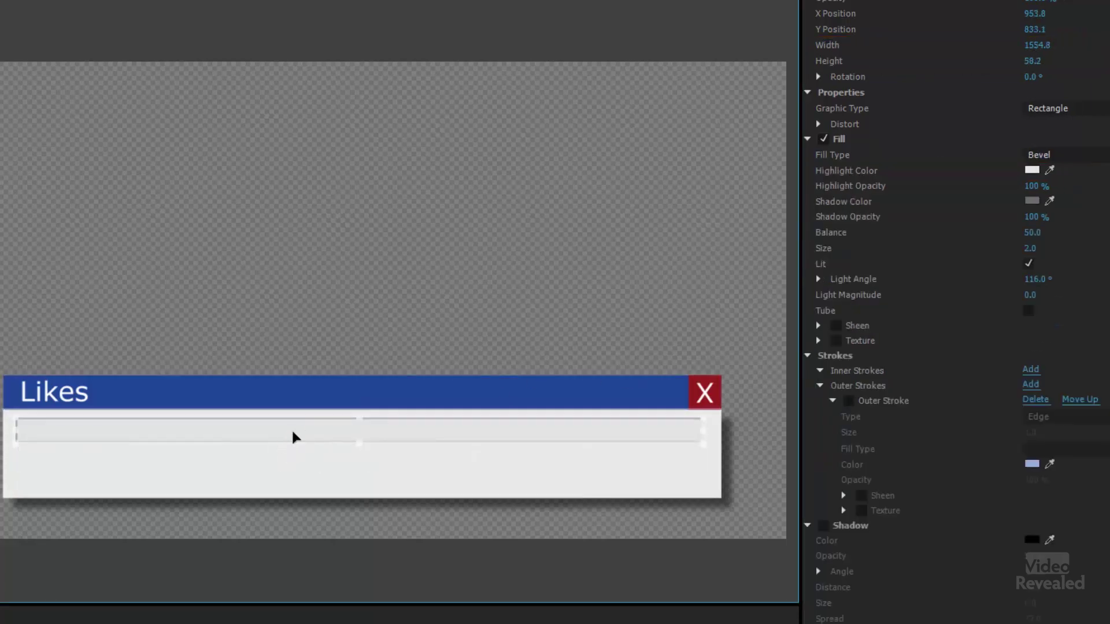
{"action": "key", "text": "ctrl+z"}
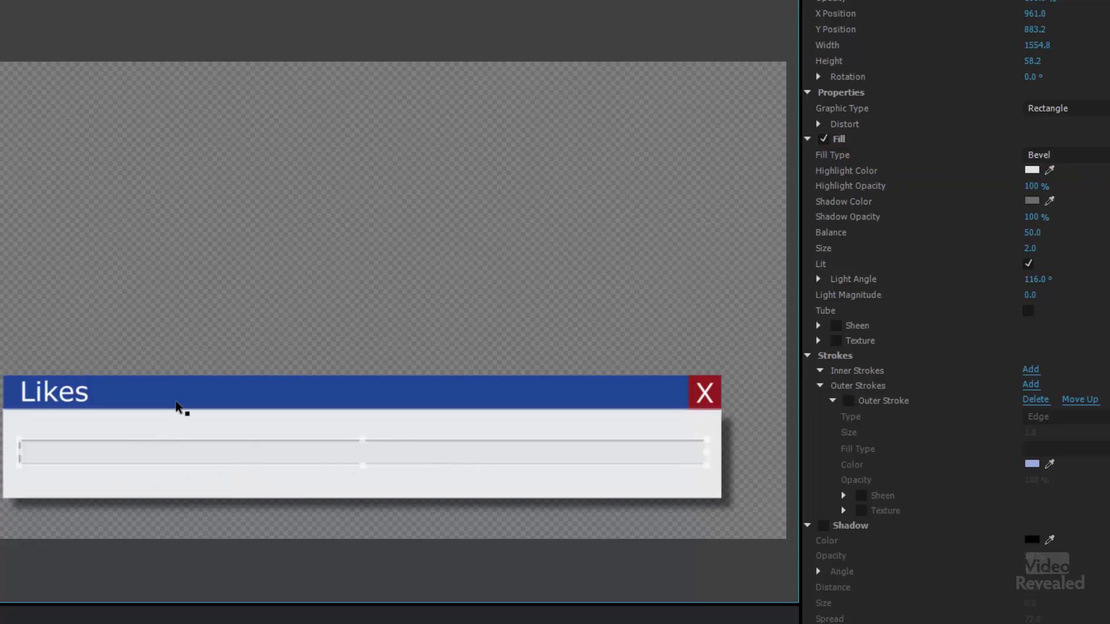
{"action": "left_click", "coordinate": [179, 400]}
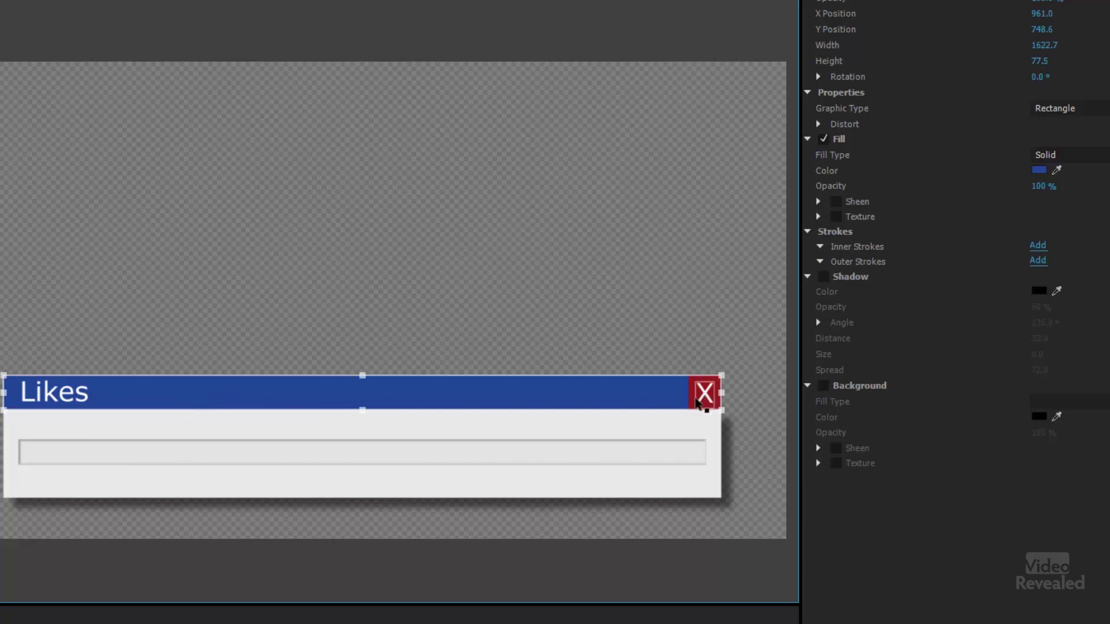
Copy the light body rectangle and paste a duplicate of it in place
{"action": "left_click", "coordinate": [446, 429]}
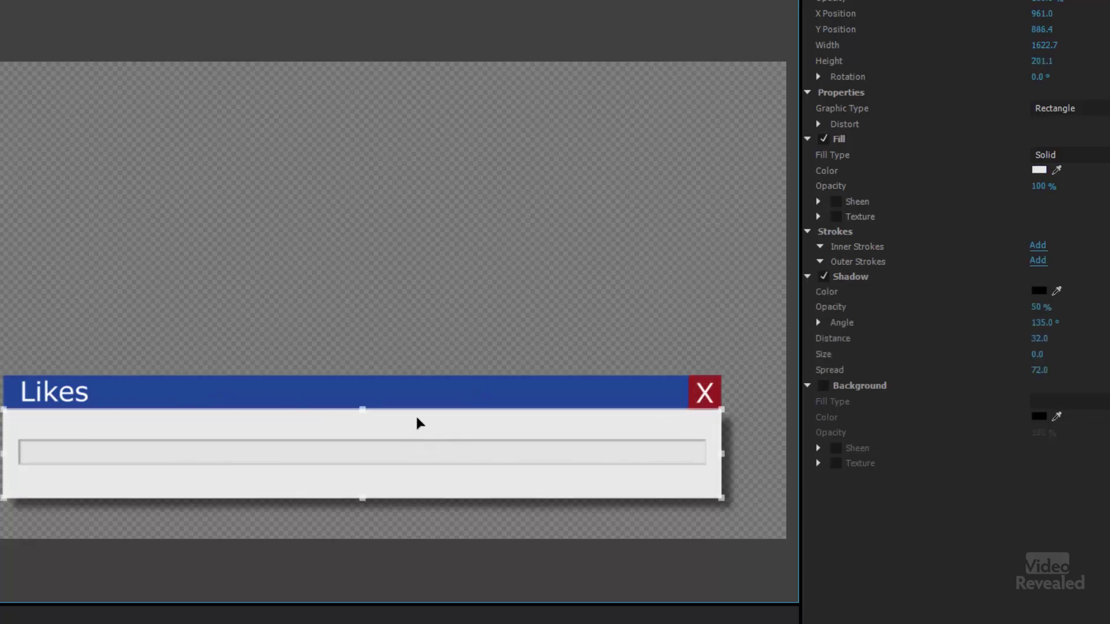
{"action": "right_click", "coordinate": [382, 426]}
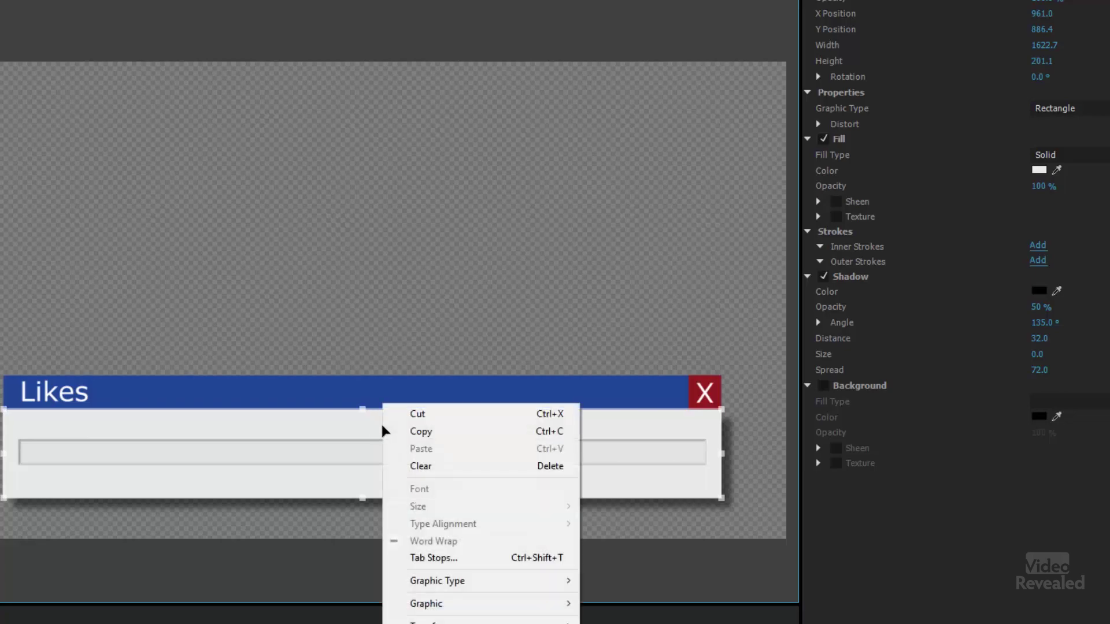
{"action": "left_click", "coordinate": [432, 431]}
{"action": "right_click", "coordinate": [343, 441]}
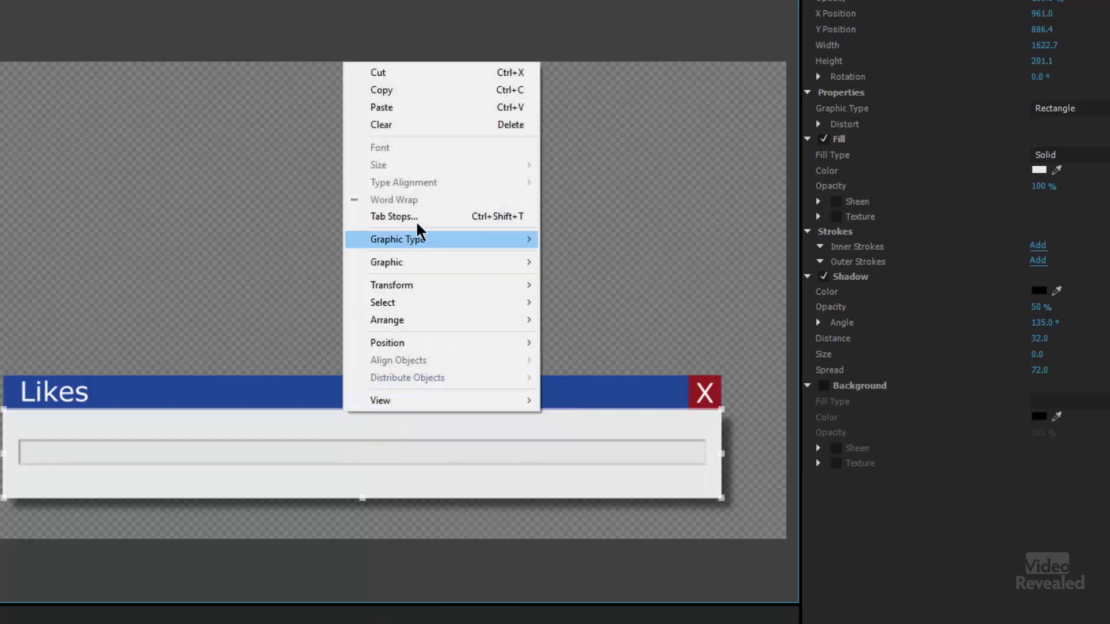
{"action": "left_click", "coordinate": [407, 108]}
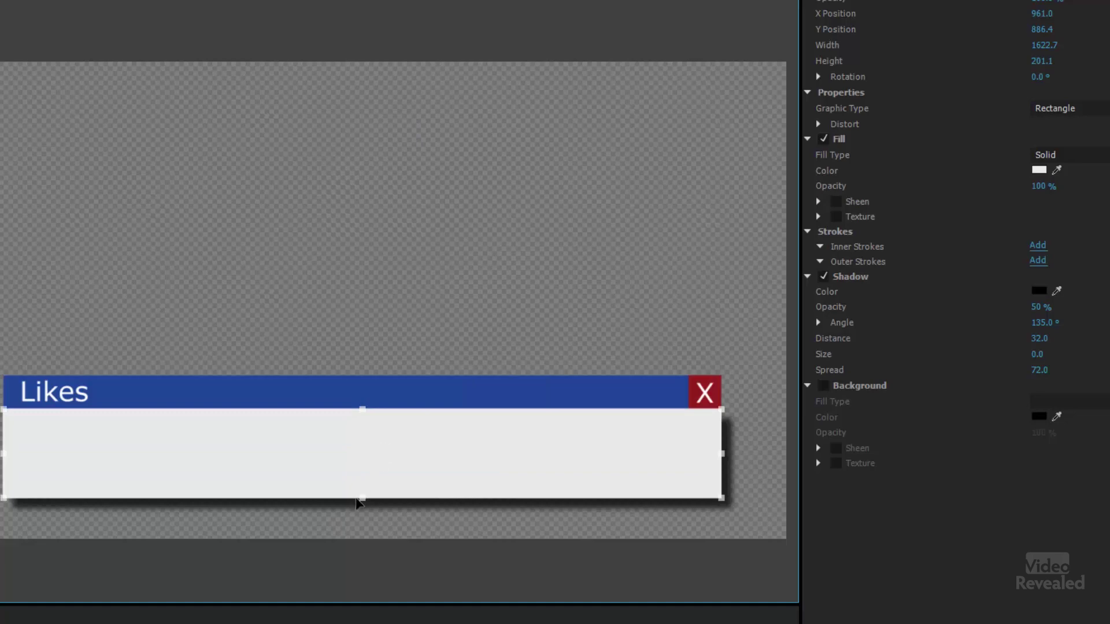
Shorten the duplicate rectangle to a height of about 99 and change its fill to mid-grey 828282
{"action": "left_click_drag", "start_coordinate": [362, 495], "coordinate": [358, 454]}
{"action": "left_click", "coordinate": [1038, 170]}
{"action": "left_click", "coordinate": [445, 392]}
{"action": "left_click_drag", "start_coordinate": [401, 408], "coordinate": [285, 365]}
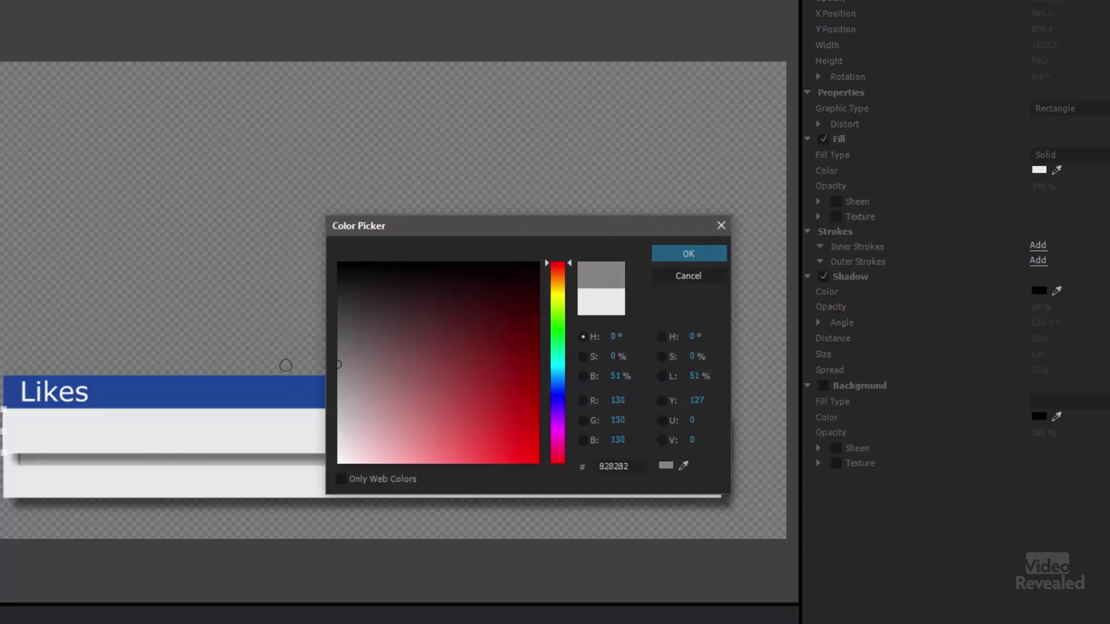
{"action": "left_click", "coordinate": [671, 256]}
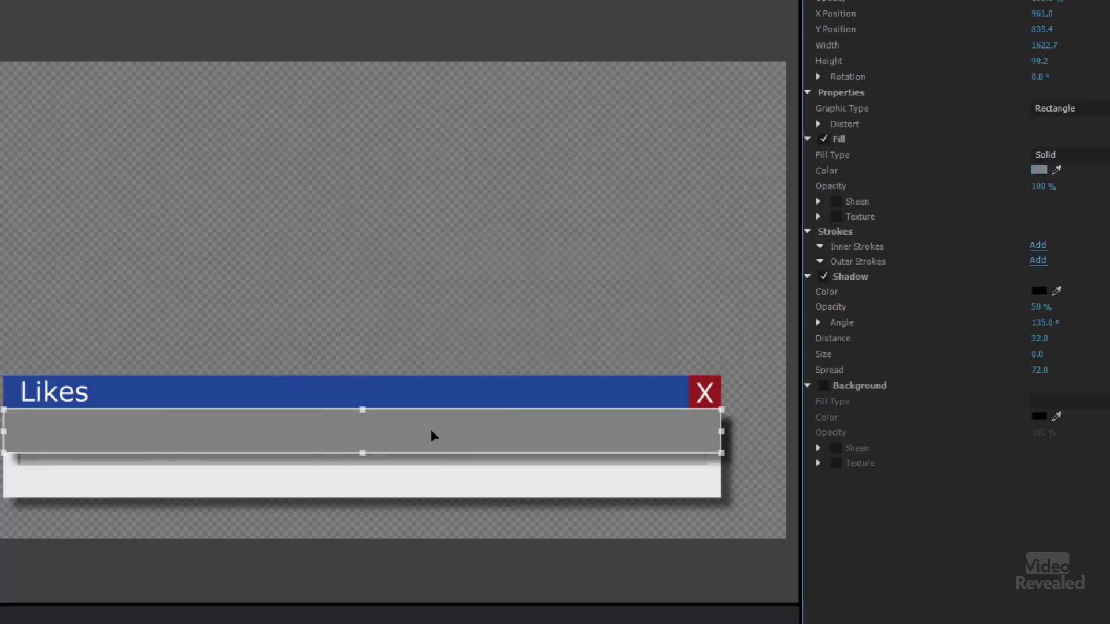
Move the grey rectangle up over the blue title bar to Y position 761.4 and reduce its height to about 76
{"action": "key", "text": "Up"}
{"action": "key", "text": "Up"}
{"action": "key", "text": "Up"}
{"action": "key", "text": "Up"}
{"action": "key", "text": "Up"}
{"action": "key", "text": "Up"}
{"action": "key", "text": "Up"}
{"action": "key", "text": "Up"}
{"action": "key", "text": "Up"}
{"action": "key", "text": "Up"}
{"action": "key", "text": "Up"}
{"action": "key", "text": "Up"}
{"action": "key", "text": "Up"}
{"action": "key", "text": "Up"}
{"action": "key", "text": "Up"}
{"action": "key", "text": "Up"}
{"action": "key", "text": "Up"}
{"action": "key", "text": "Up"}
{"action": "key", "text": "Up"}
{"action": "key", "text": "Up"}
{"action": "key", "text": "Up"}
{"action": "key", "text": "Up"}
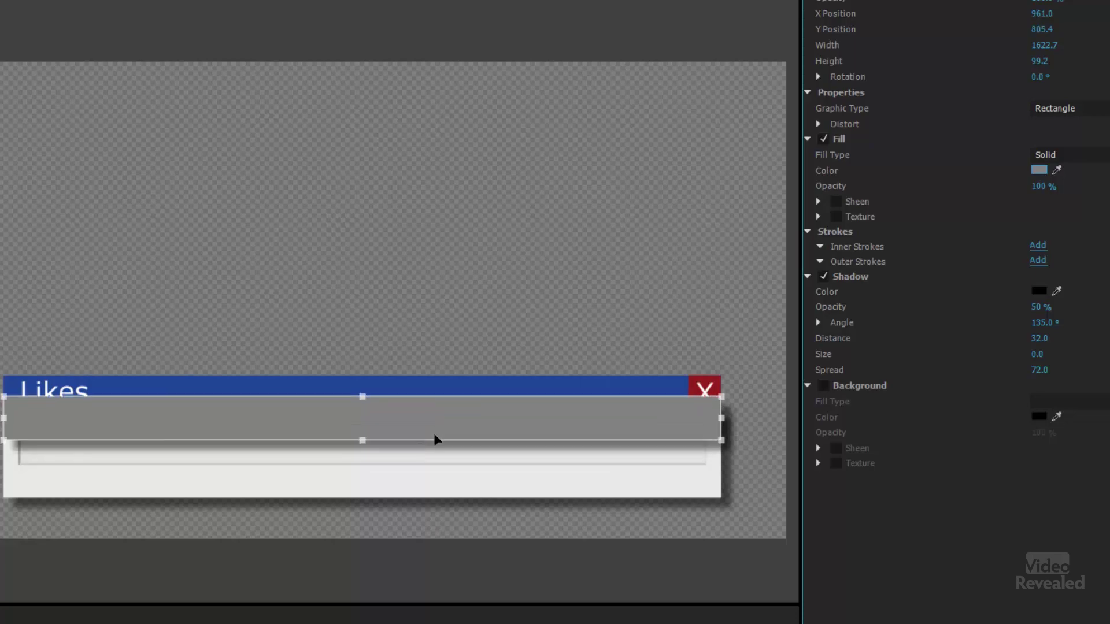
{"action": "key", "text": "Up"}
{"action": "key", "text": "Up"}
{"action": "key", "text": "Up"}
{"action": "key", "text": "Up"}
{"action": "key", "text": "Up"}
{"action": "key", "text": "Up"}
{"action": "key", "text": "Up"}
{"action": "key", "text": "Up"}
{"action": "key", "text": "Up"}
{"action": "key", "text": "Up"}
{"action": "key", "text": "Up"}
{"action": "key", "text": "Up"}
{"action": "key", "text": "Up"}
{"action": "key", "text": "Up"}
{"action": "key", "text": "Up"}
{"action": "key", "text": "Up"}
{"action": "key", "text": "Up"}
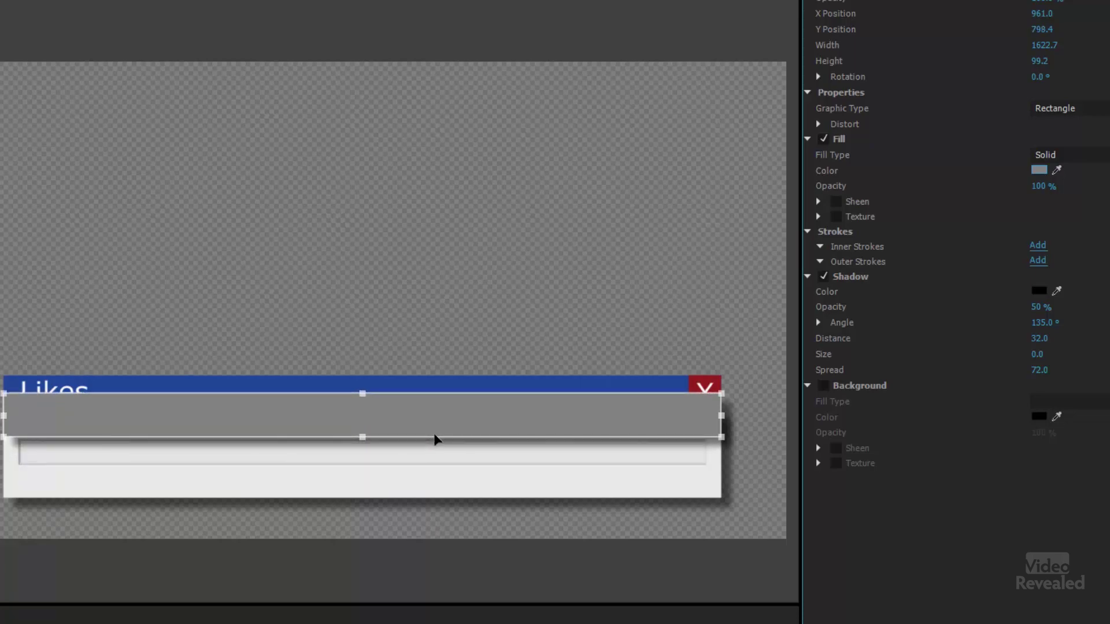
{"action": "key", "text": "Up"}
{"action": "key", "text": "Up"}
{"action": "key", "text": "Up"}
{"action": "key", "text": "Up"}
{"action": "key", "text": "Up"}
{"action": "key", "text": "Up"}
{"action": "key", "text": "Up"}
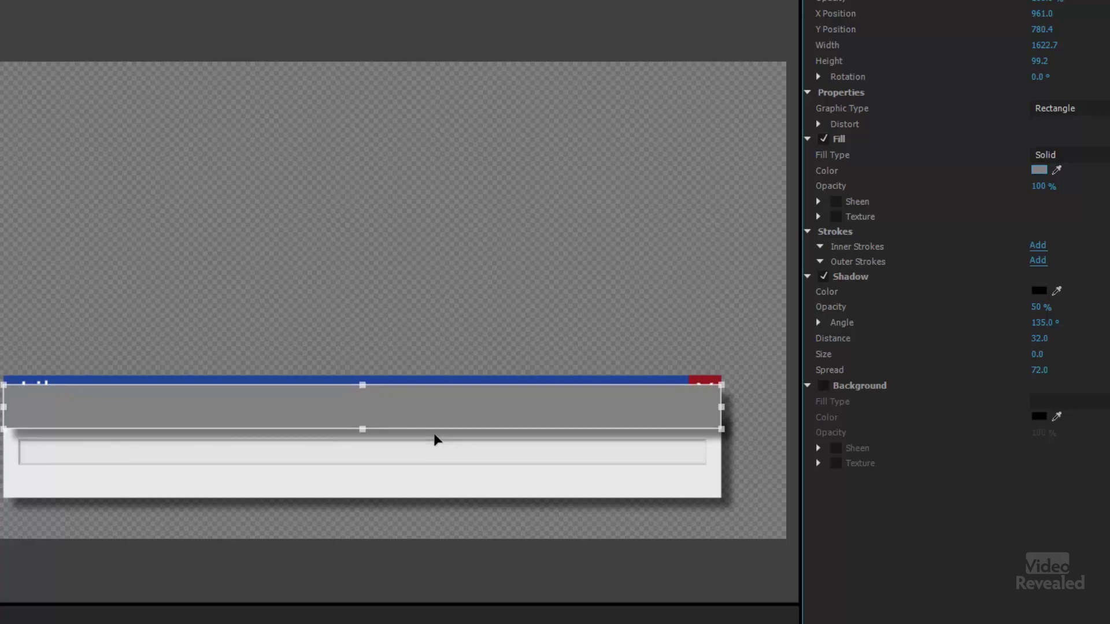
{"action": "key", "text": "Up"}
{"action": "key", "text": "Up"}
{"action": "key", "text": "Up"}
{"action": "key", "text": "Up"}
{"action": "key", "text": "Up"}
{"action": "key", "text": "Up"}
{"action": "key", "text": "Up"}
{"action": "key", "text": "Up"}
{"action": "key", "text": "Up"}
{"action": "key", "text": "Up"}
{"action": "key", "text": "Up"}
{"action": "key", "text": "Up"}
{"action": "key", "text": "Up"}
{"action": "key", "text": "Up"}
{"action": "key", "text": "Up"}
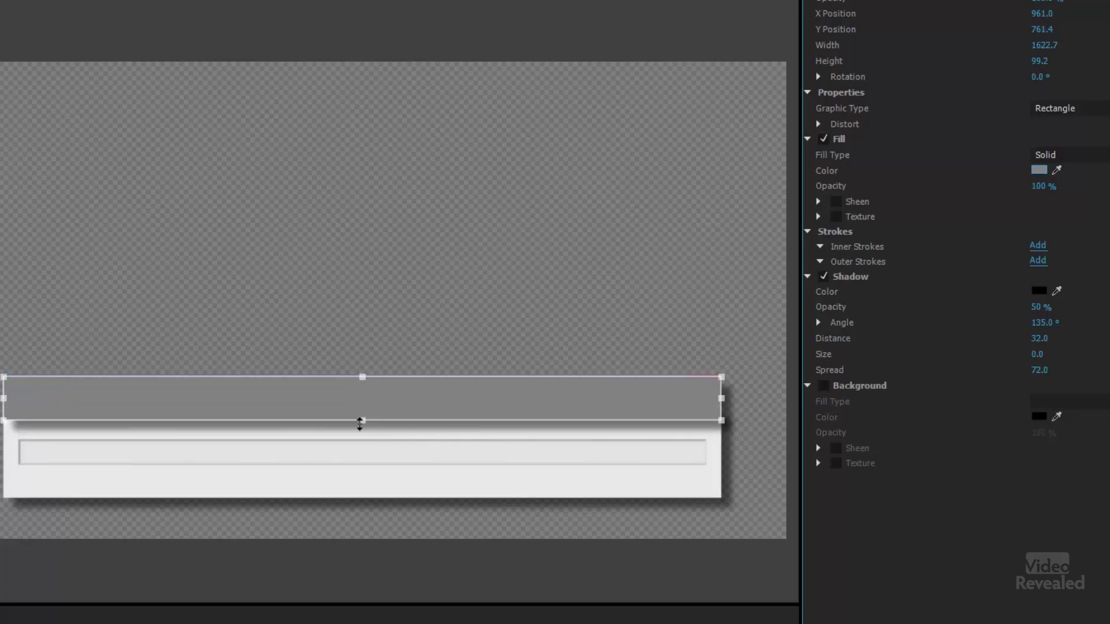
{"action": "mouse_move", "coordinate": [362, 420]}
{"action": "left_mouse_down"}
{"action": "mouse_move", "coordinate": [360, 400]}
{"action": "mouse_move", "coordinate": [363, 413]}
{"action": "left_mouse_up"}
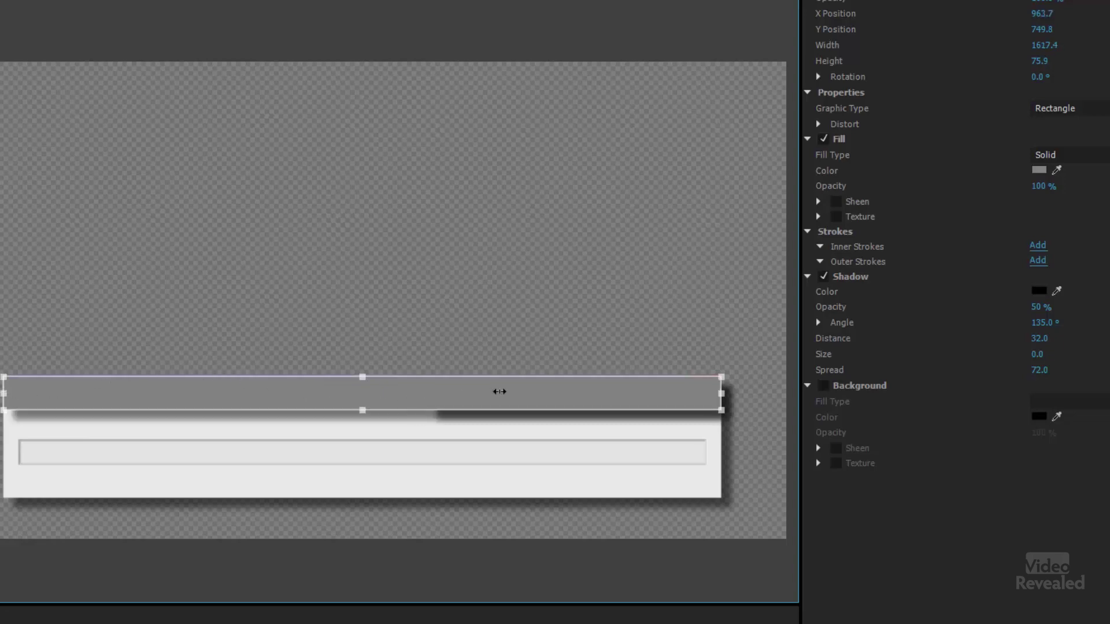
Try narrowing a duplicate of the grey bar to a box about 103 wide without a shadow, then undo these changes
{"action": "left_click_drag", "start_coordinate": [592, 394], "coordinate": [676, 391]}
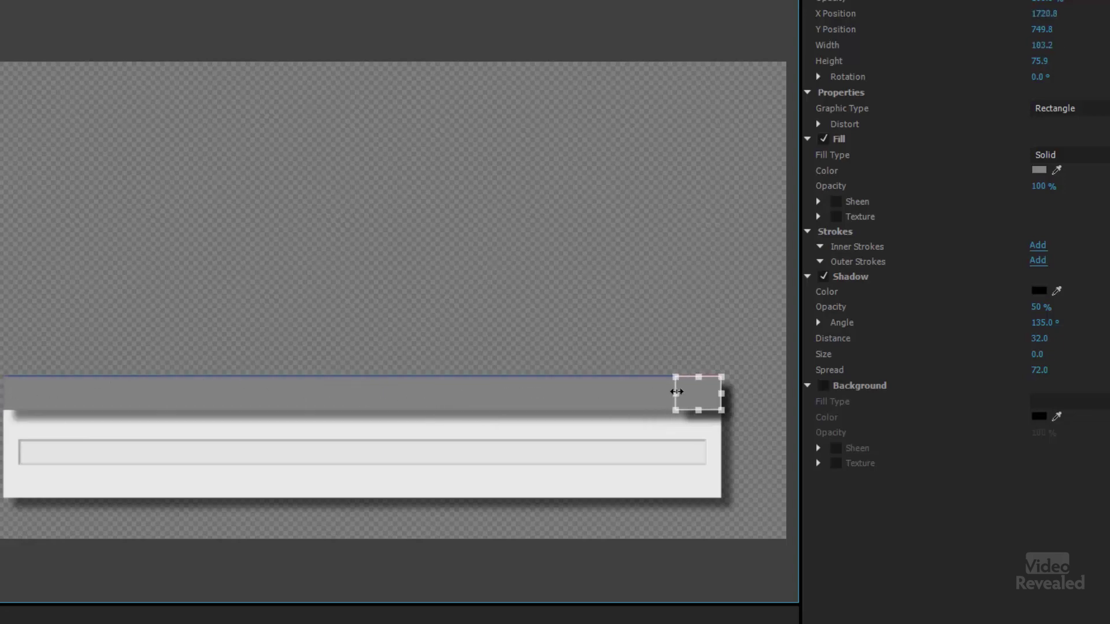
{"action": "left_click", "coordinate": [824, 276]}
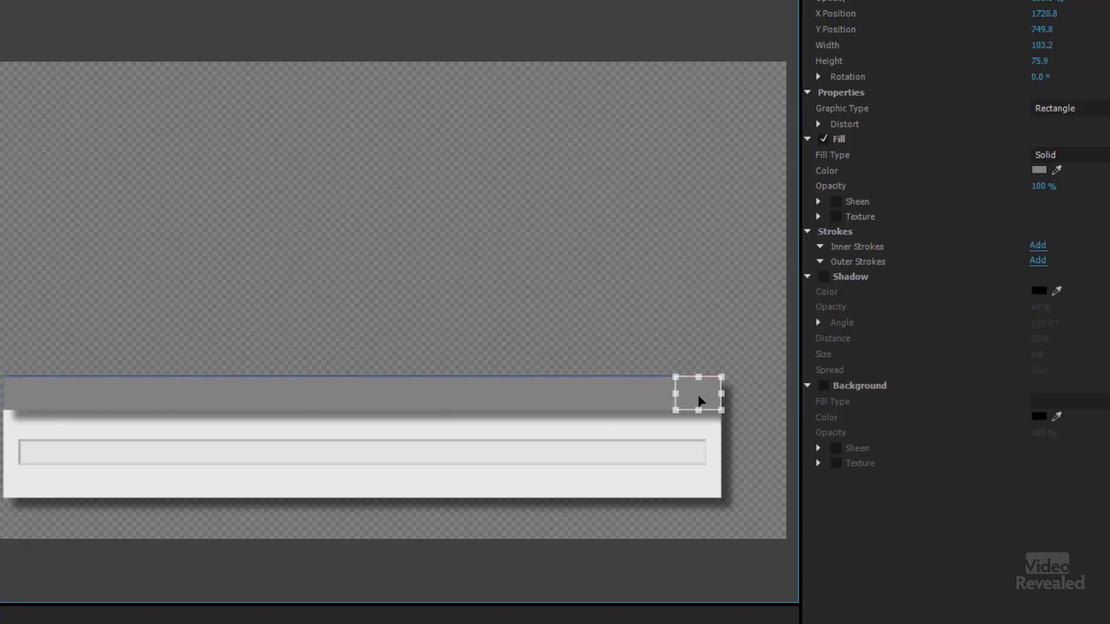
{"action": "key", "text": "ctrl+z"}
{"action": "key", "text": "ctrl+z"}
{"action": "key", "text": "ctrl+z"}
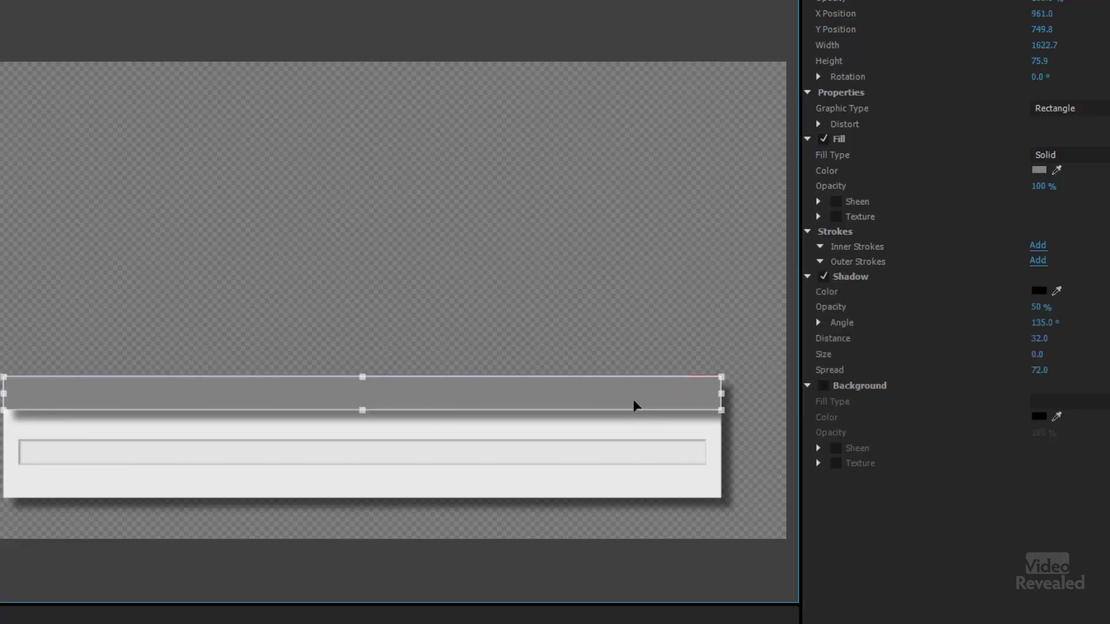
Turn off the grey bar's shadow and add a green box about 103 wide at the bar's right end
{"action": "left_click", "coordinate": [822, 277]}
{"action": "left_click", "coordinate": [701, 407]}
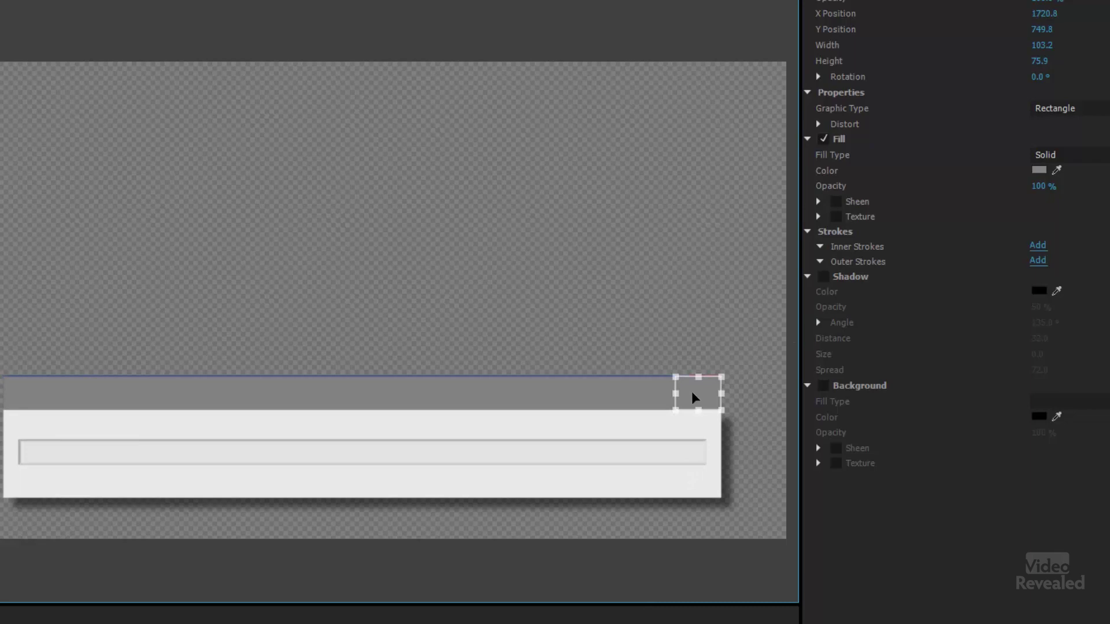
{"action": "left_click", "coordinate": [1039, 169]}
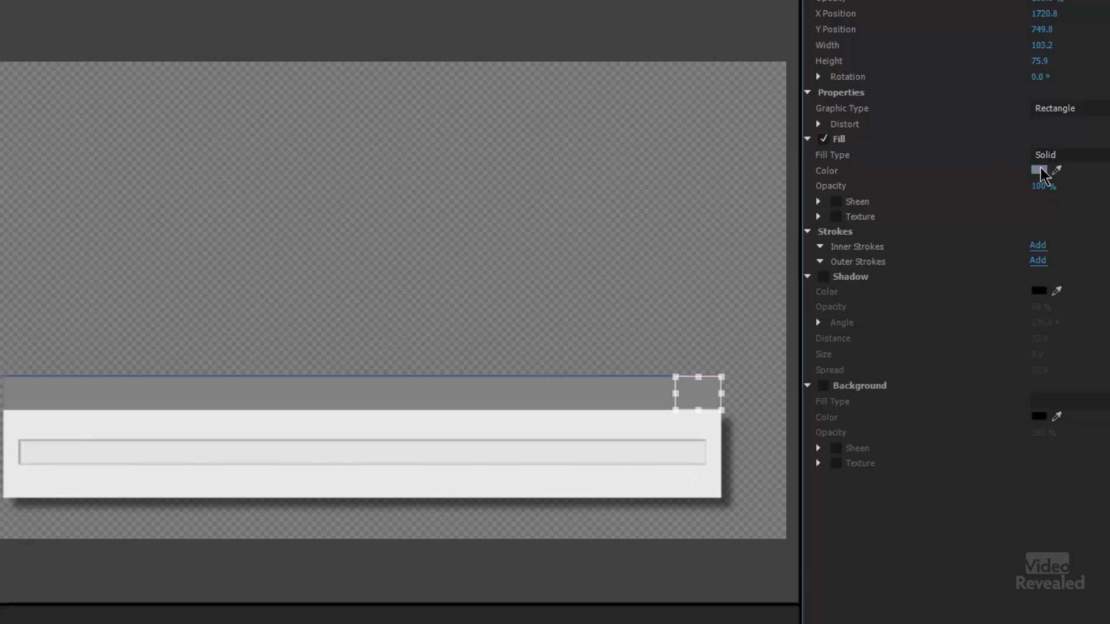
{"action": "left_click", "coordinate": [553, 341]}
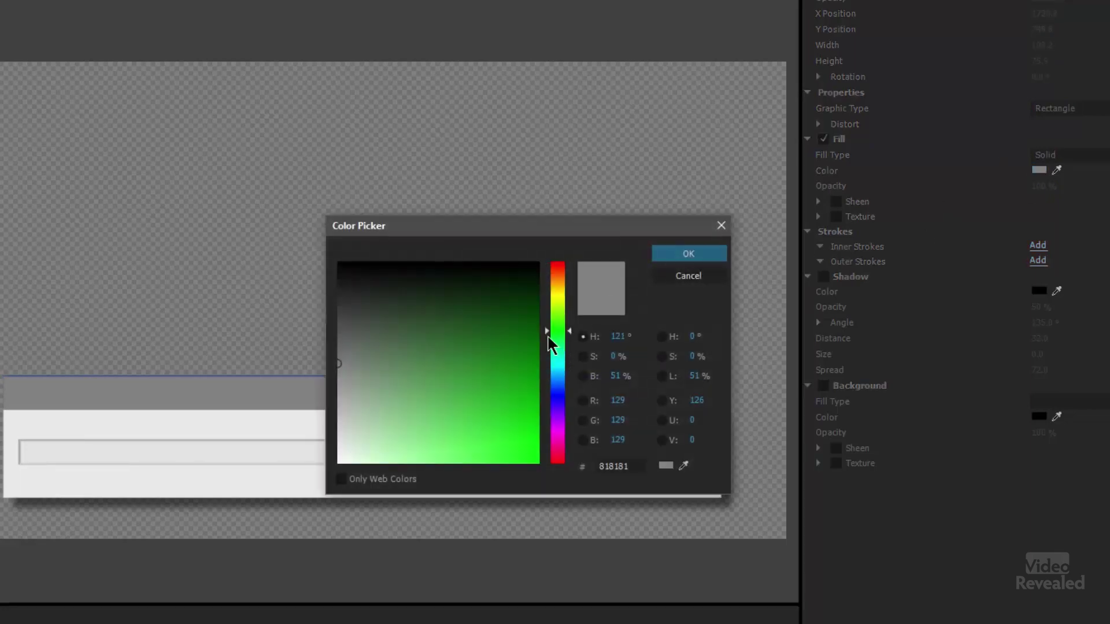
{"action": "left_click", "coordinate": [528, 380]}
{"action": "left_click", "coordinate": [672, 259]}
Delete the grey bar and the green box covering the original title bar and X
{"action": "left_click", "coordinate": [692, 336]}
{"action": "left_click", "coordinate": [647, 400]}
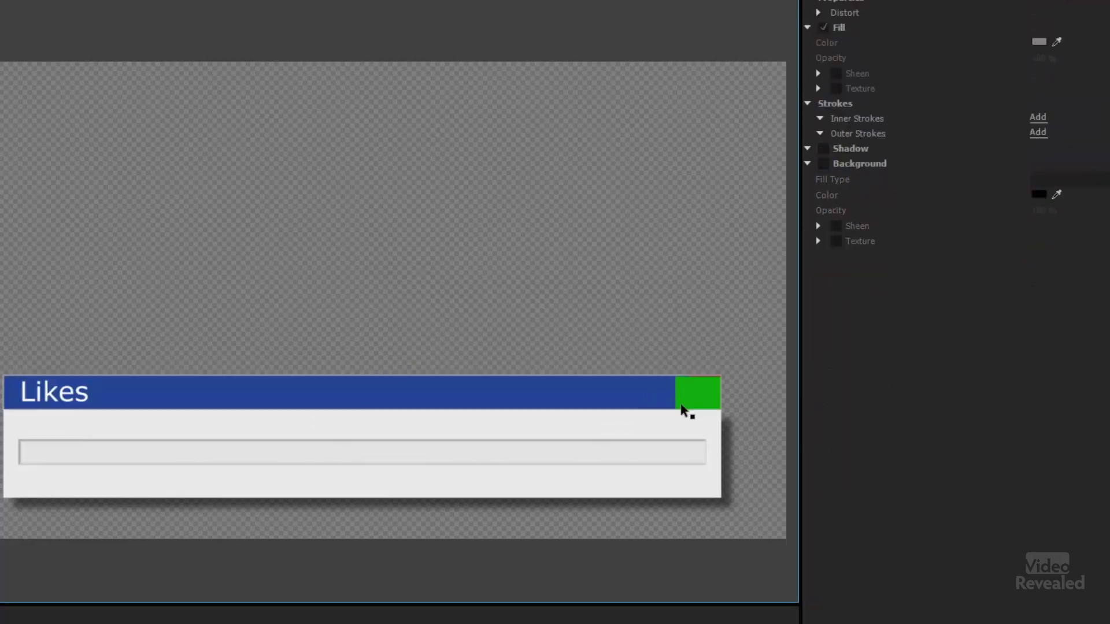
{"action": "left_click", "coordinate": [699, 397]}
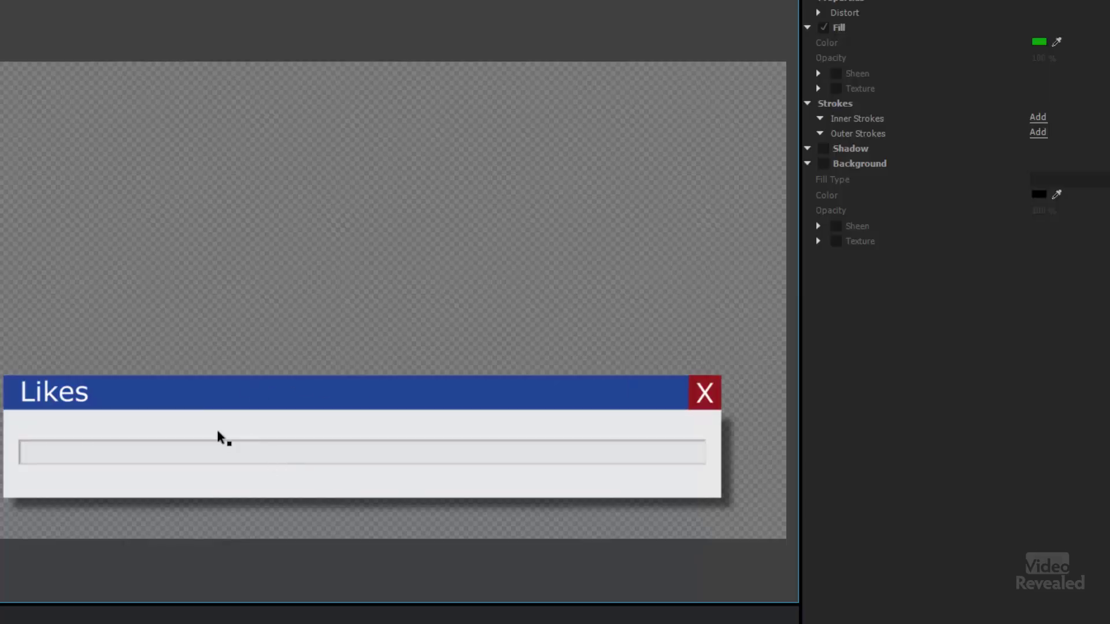
Examine the font properties of the Likes and X text objects, and close the title window
{"action": "left_click", "coordinate": [71, 403]}
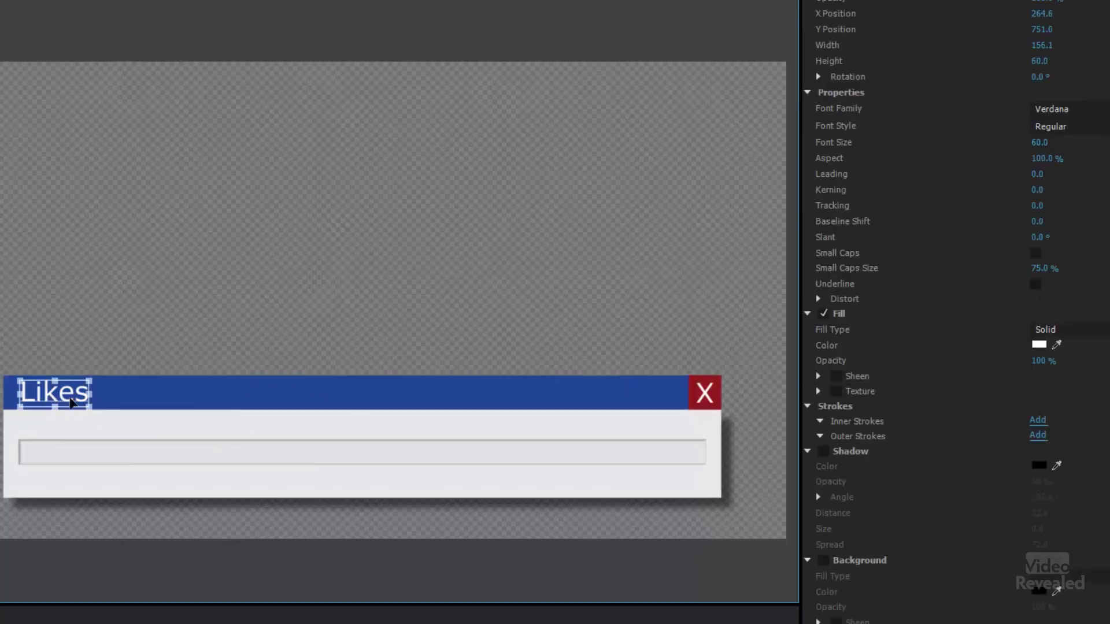
{"action": "left_click", "coordinate": [706, 396]}
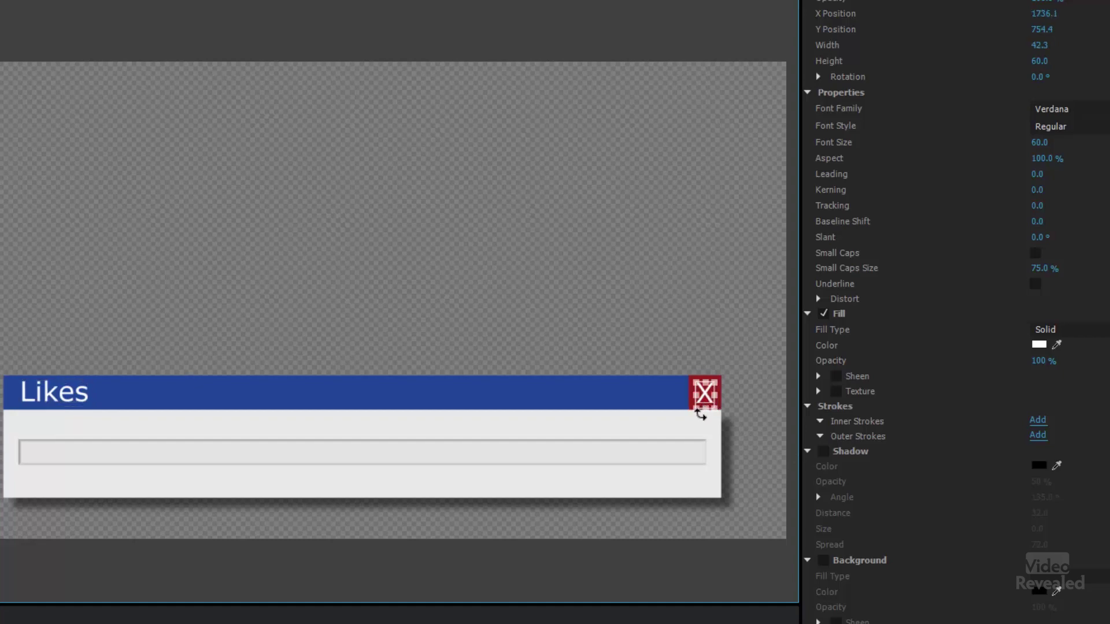
{"action": "left_click", "coordinate": [661, 330]}
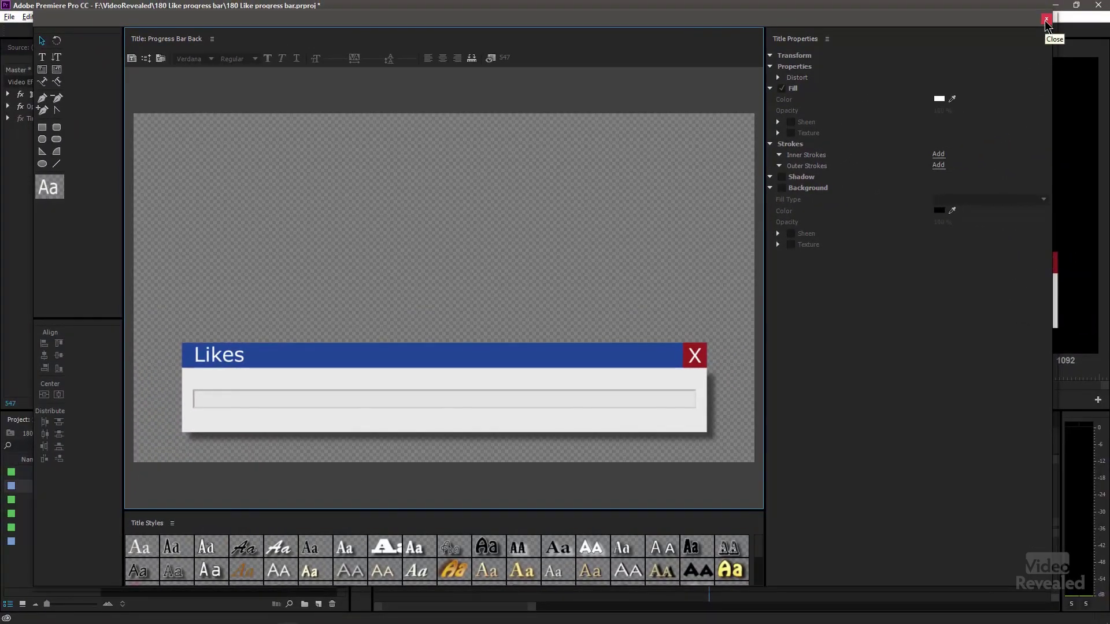
{"action": "left_click", "coordinate": [1046, 19]}
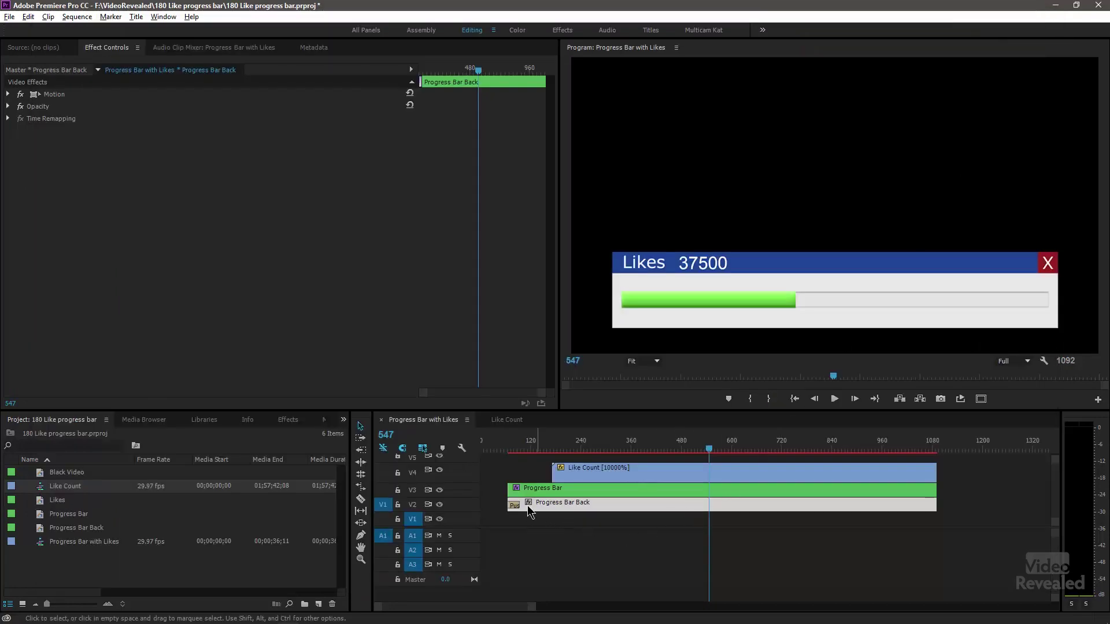
Hide the V2 track with the bar's background, scrub to frame 590, and select the Progress Bar clip
{"action": "left_click", "coordinate": [440, 505]}
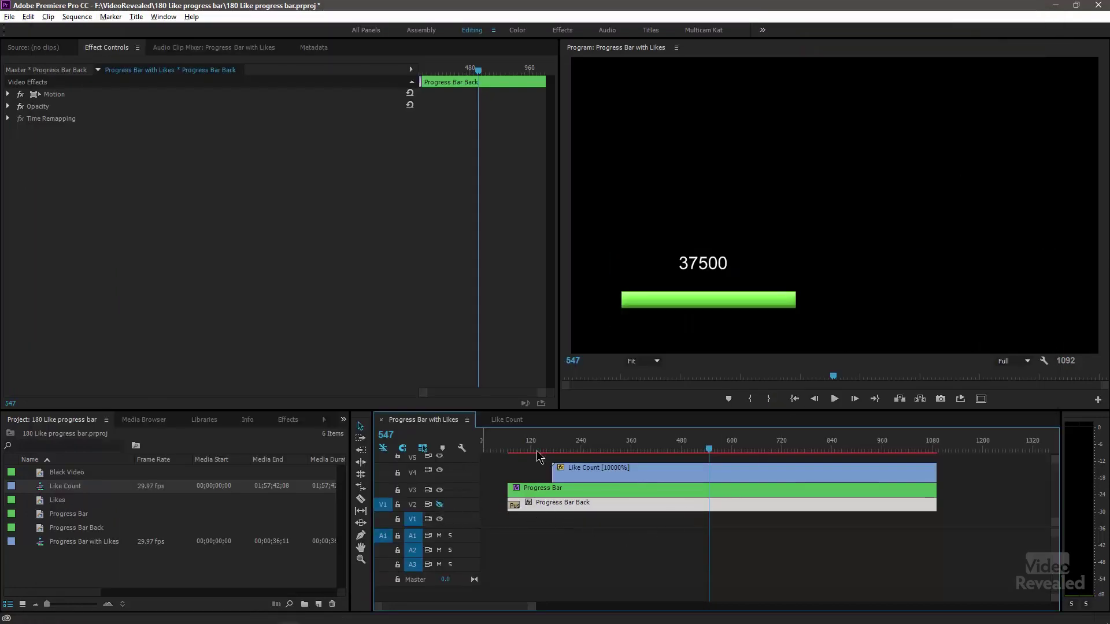
{"action": "left_click_drag", "start_coordinate": [679, 448], "coordinate": [726, 462]}
{"action": "left_click", "coordinate": [571, 495]}
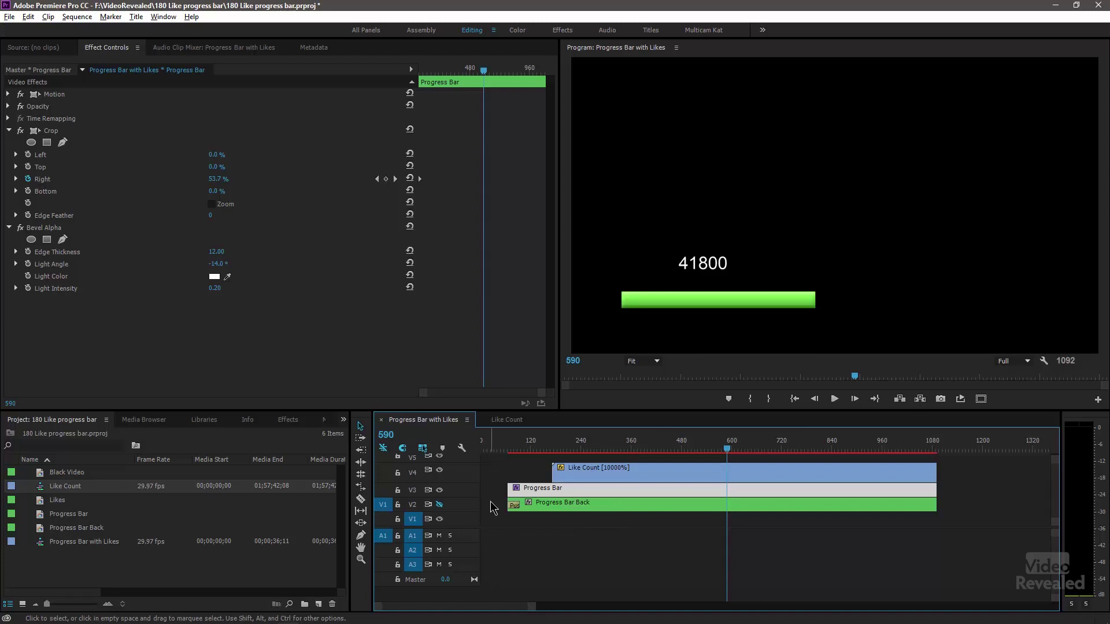
Open the Progress Bar title, examine the green rectangle's gradient fill settings, and close the title window
{"action": "double_click", "coordinate": [561, 488]}
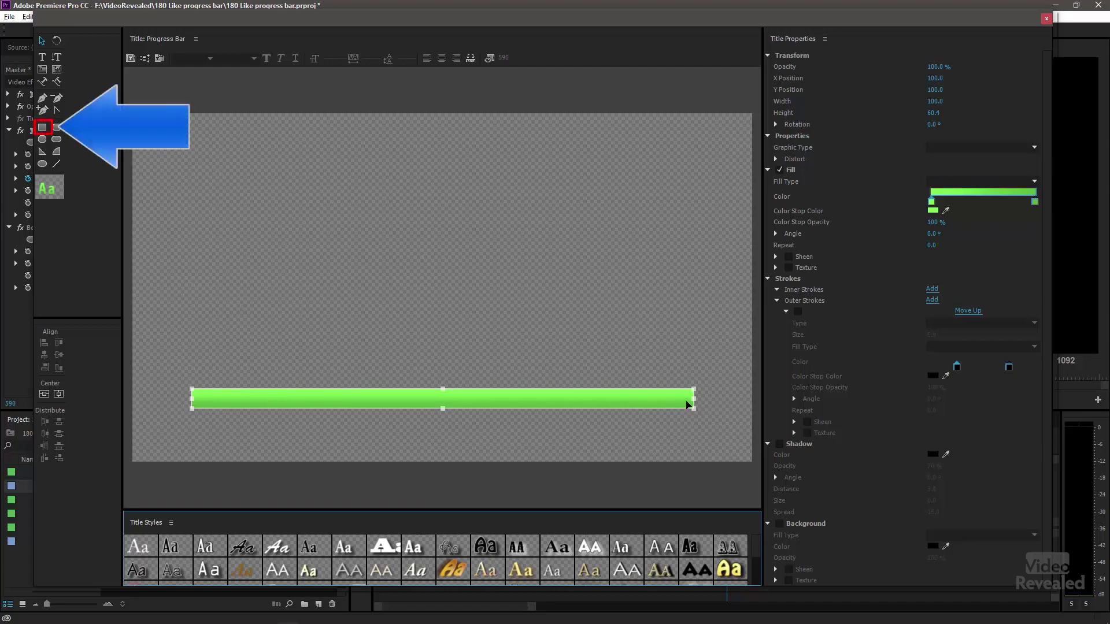
{"action": "left_click", "coordinate": [963, 182]}
{"action": "left_click", "coordinate": [974, 210]}
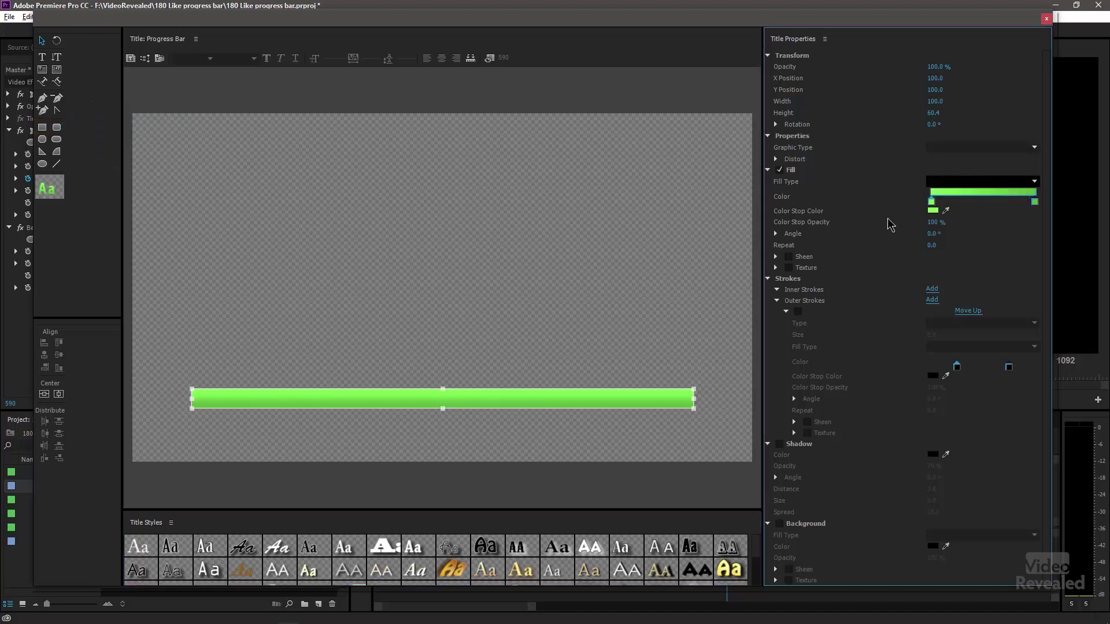
{"action": "left_click", "coordinate": [1046, 19]}
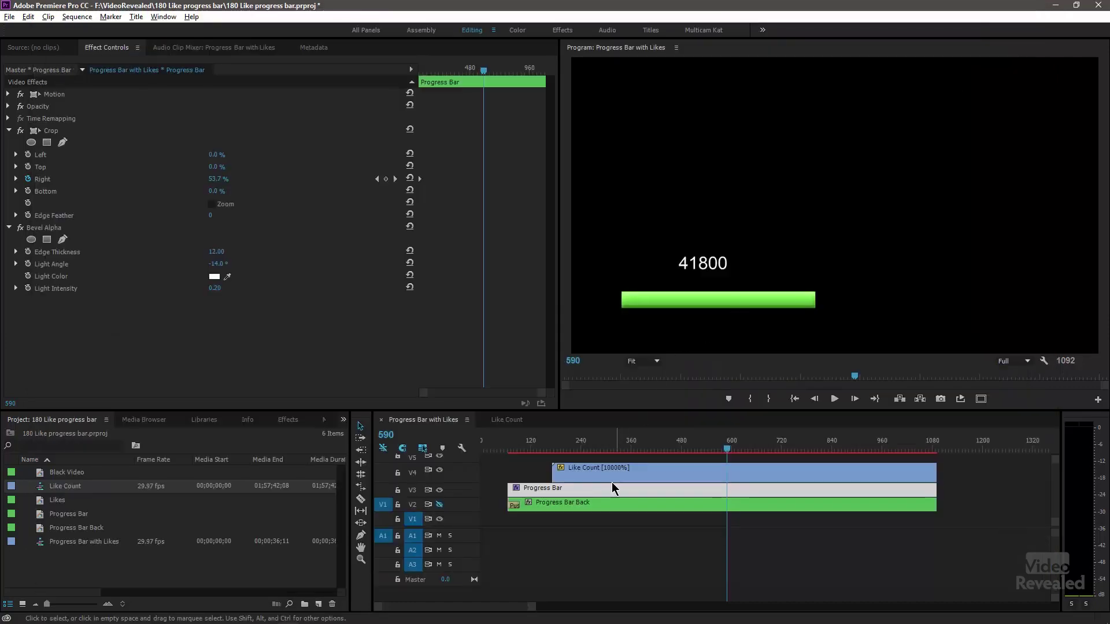
Inspect the bar's beveled right end at frame 462 with the program view at 200%, and restore the view to Fit
{"action": "left_click_drag", "start_coordinate": [664, 448], "coordinate": [638, 448]}
{"action": "left_click", "coordinate": [673, 448]}
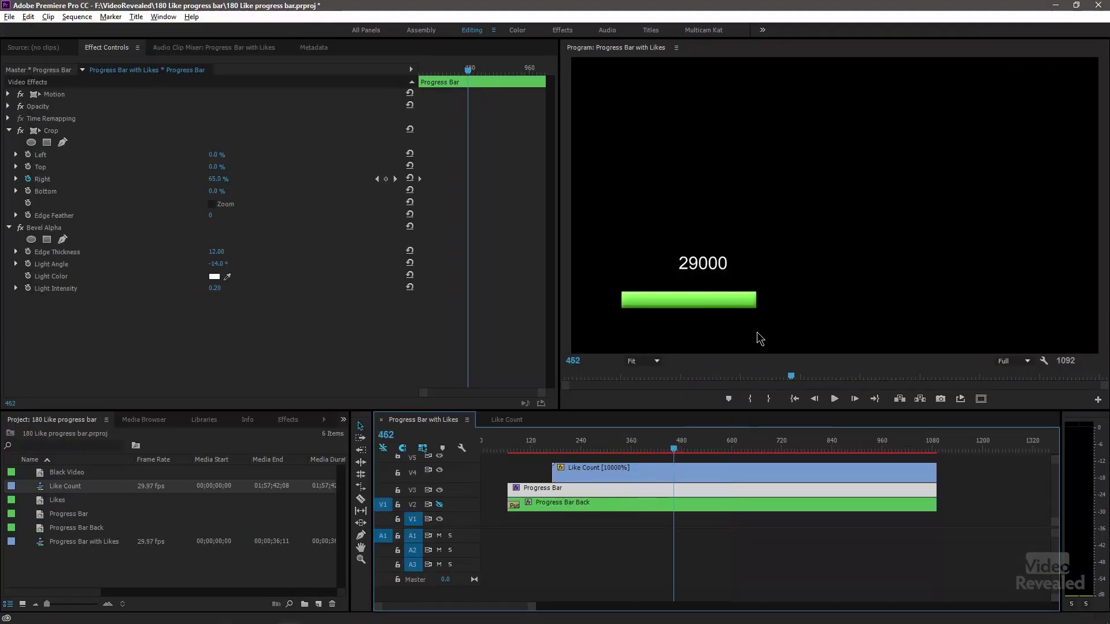
{"action": "left_click", "coordinate": [636, 363]}
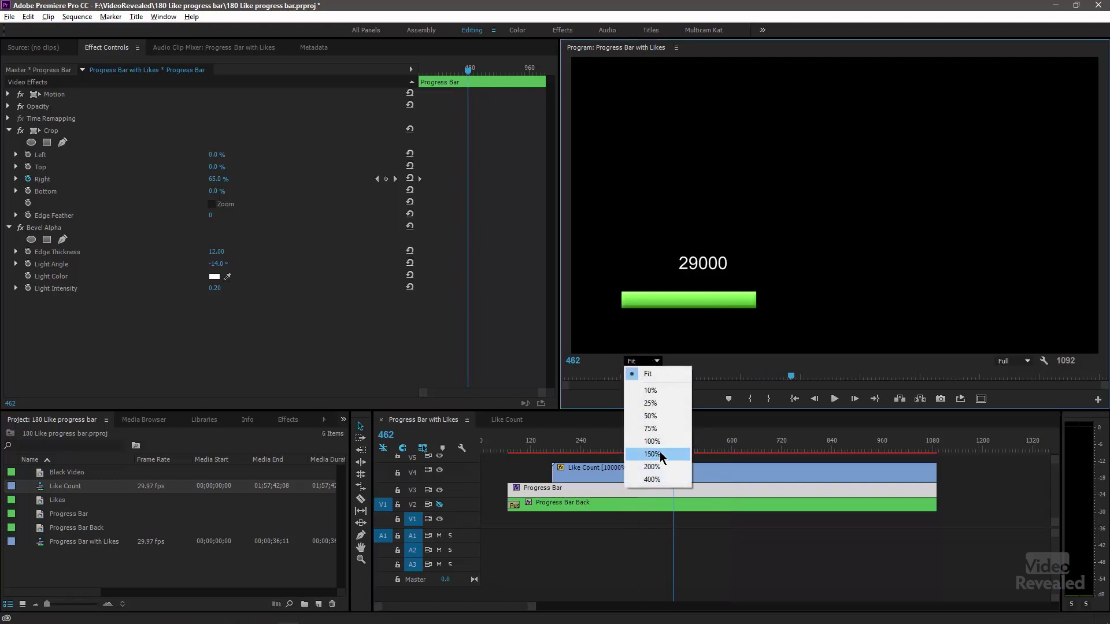
{"action": "left_click", "coordinate": [659, 467]}
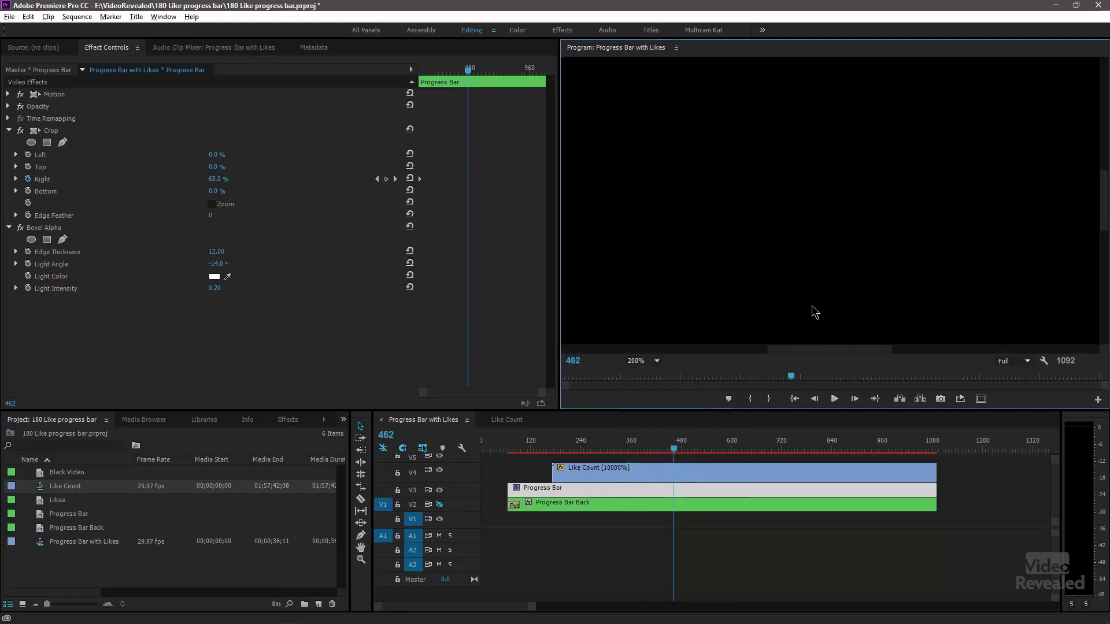
{"action": "left_click_drag", "start_coordinate": [889, 143], "coordinate": [922, 254]}
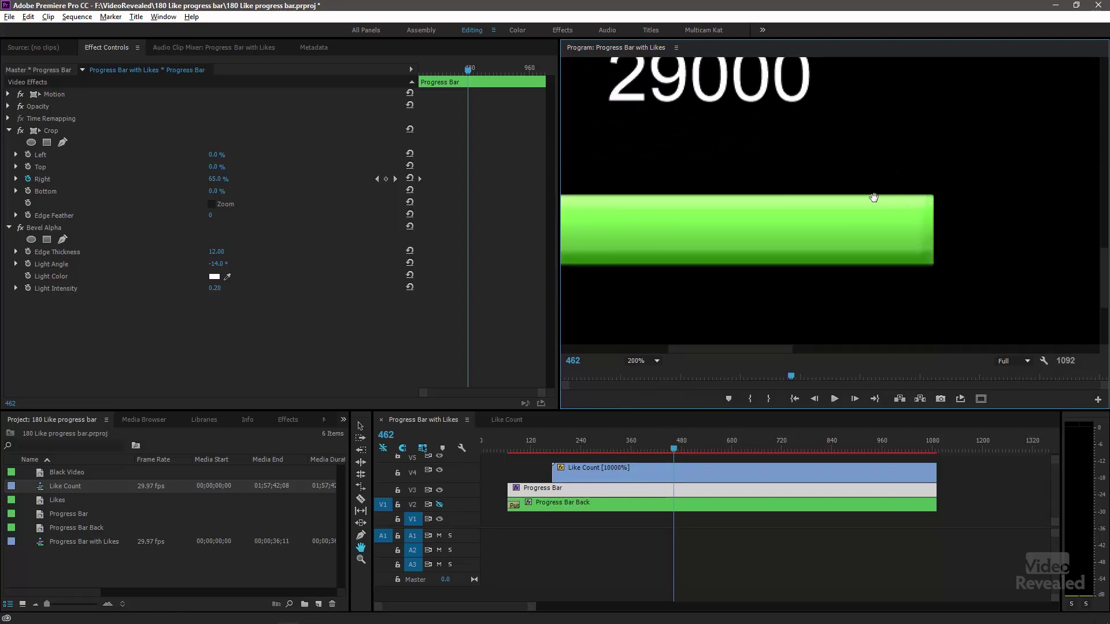
{"action": "left_click", "coordinate": [651, 362]}
{"action": "left_click", "coordinate": [650, 376]}
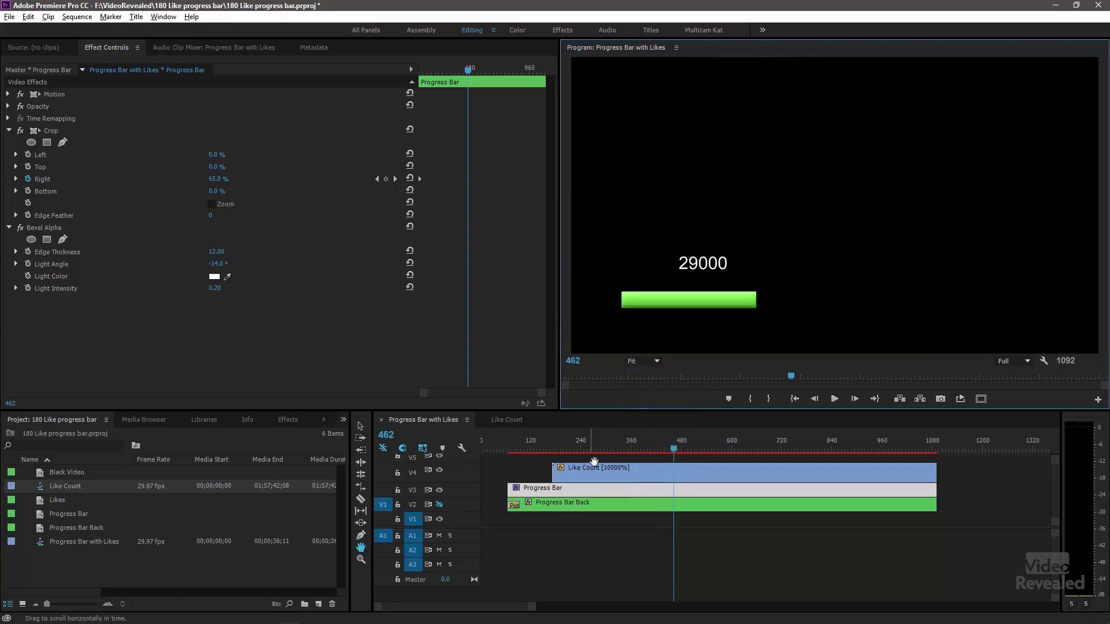
Scrub the Progress Bar clip to examine its animated Crop Right value, and compare the bar with Bevel Alpha off and on
{"action": "left_click", "coordinate": [600, 499]}
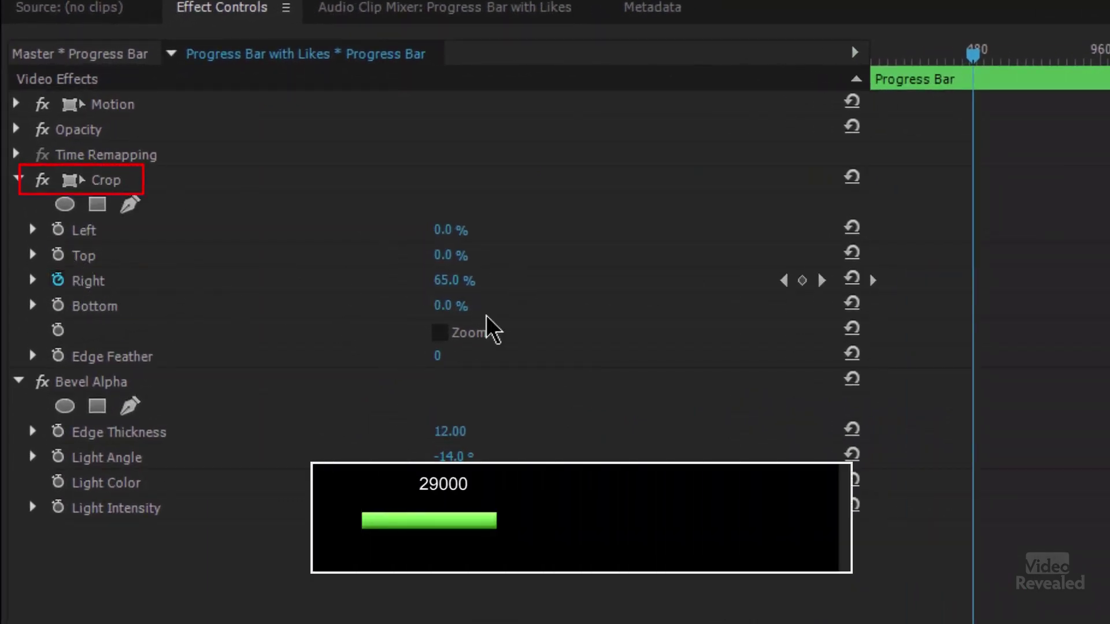
{"action": "left_click_drag", "start_coordinate": [954, 52], "coordinate": [1047, 100]}
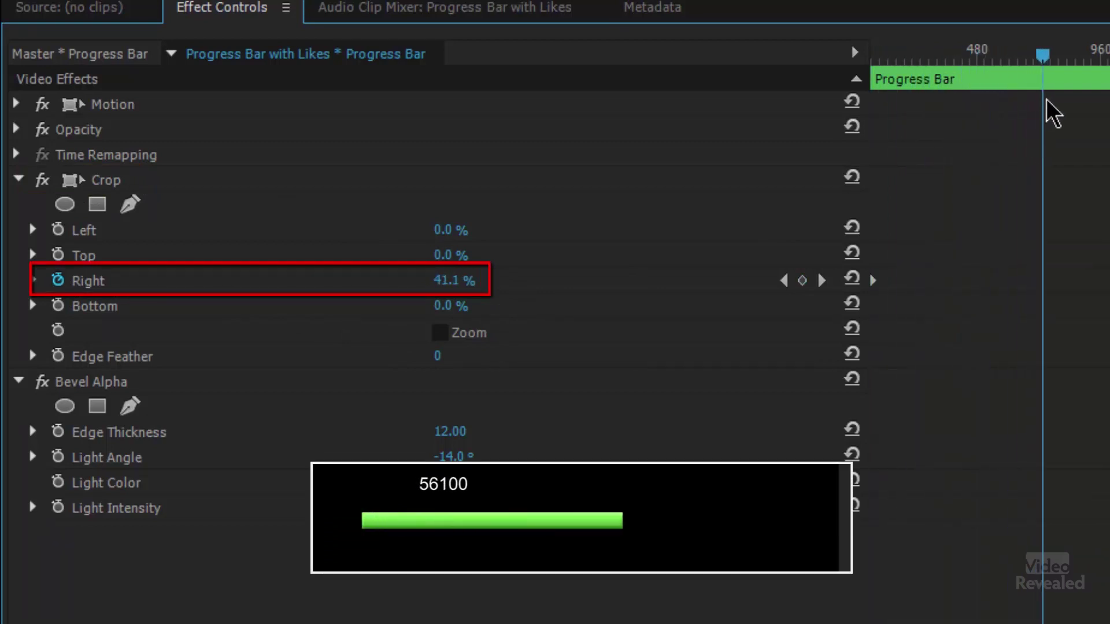
{"action": "left_click", "coordinate": [42, 382]}
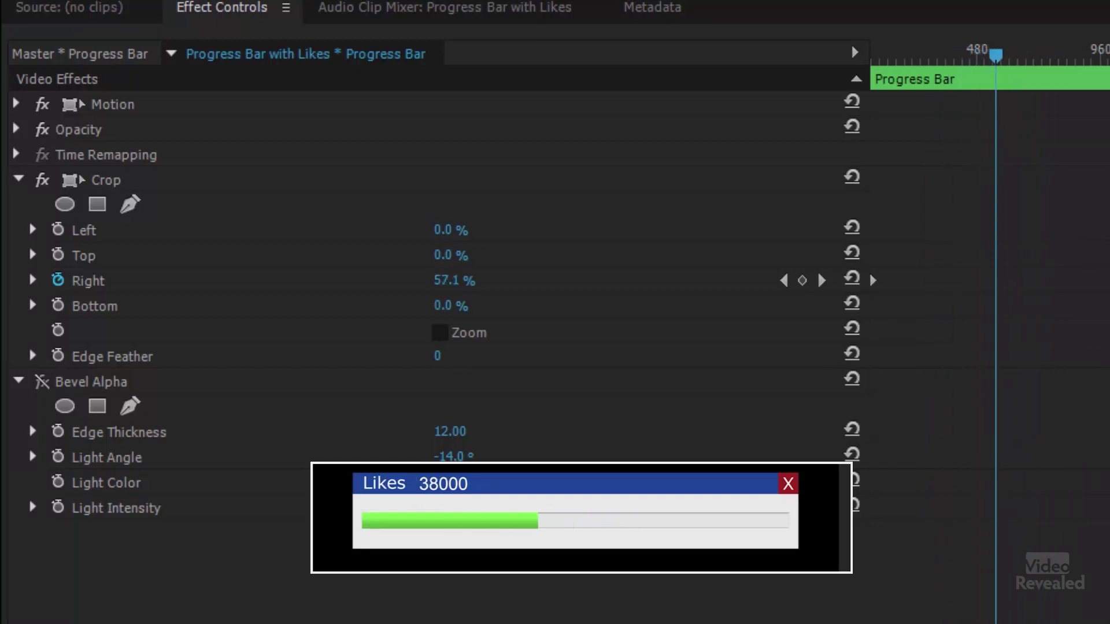
{"action": "left_click", "coordinate": [41, 381]}
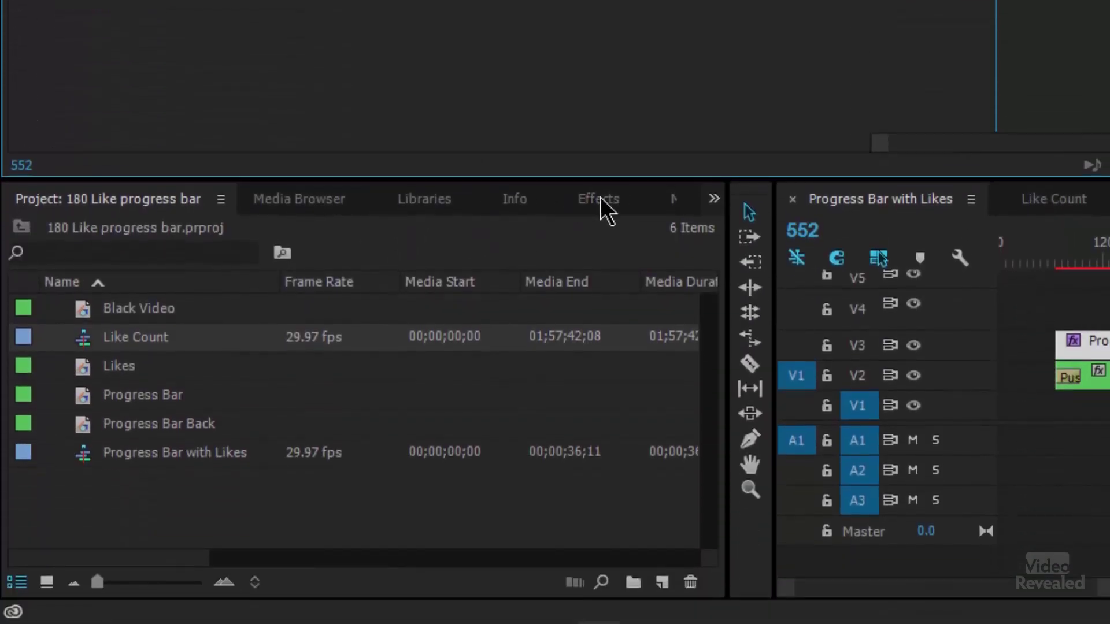
Search the effects library for "bevel a"
{"action": "left_click", "coordinate": [602, 206]}
{"action": "left_click", "coordinate": [201, 232]}
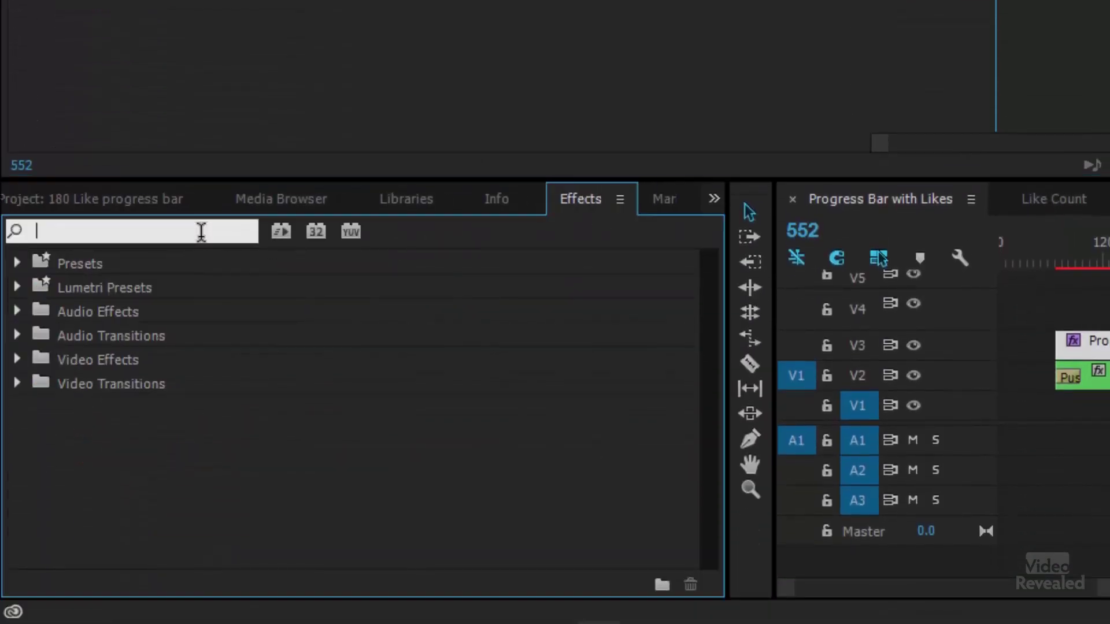
{"action": "type", "text": "bevel a"}
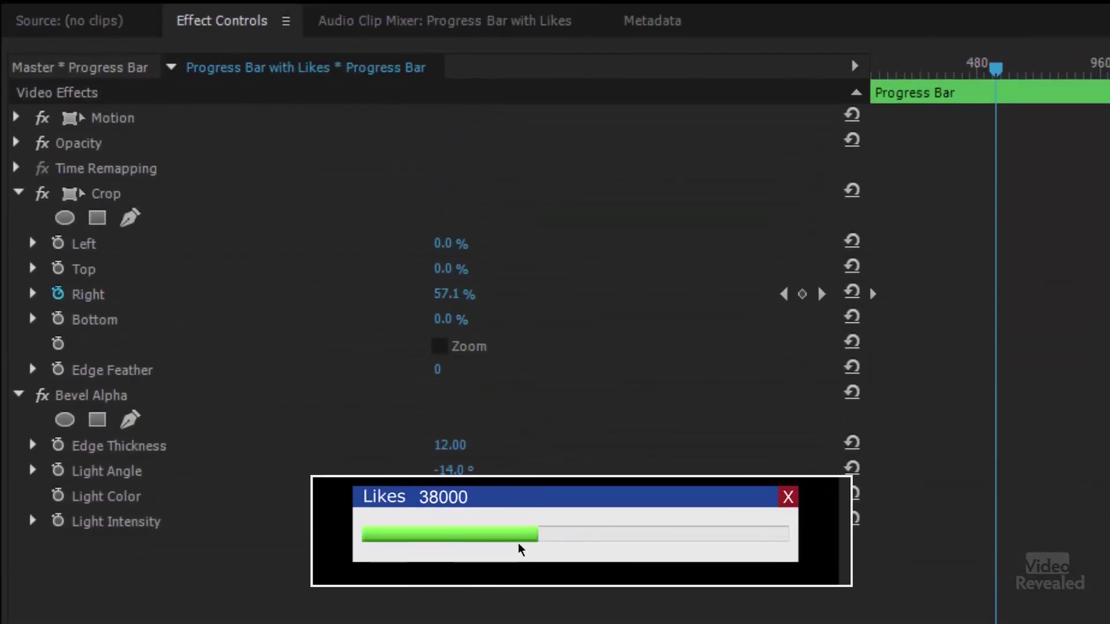
Try ordering Crop below Bevel Alpha on the Progress Bar clip, and return Crop above Bevel Alpha
{"action": "left_click_drag", "start_coordinate": [143, 193], "coordinate": [186, 536]}
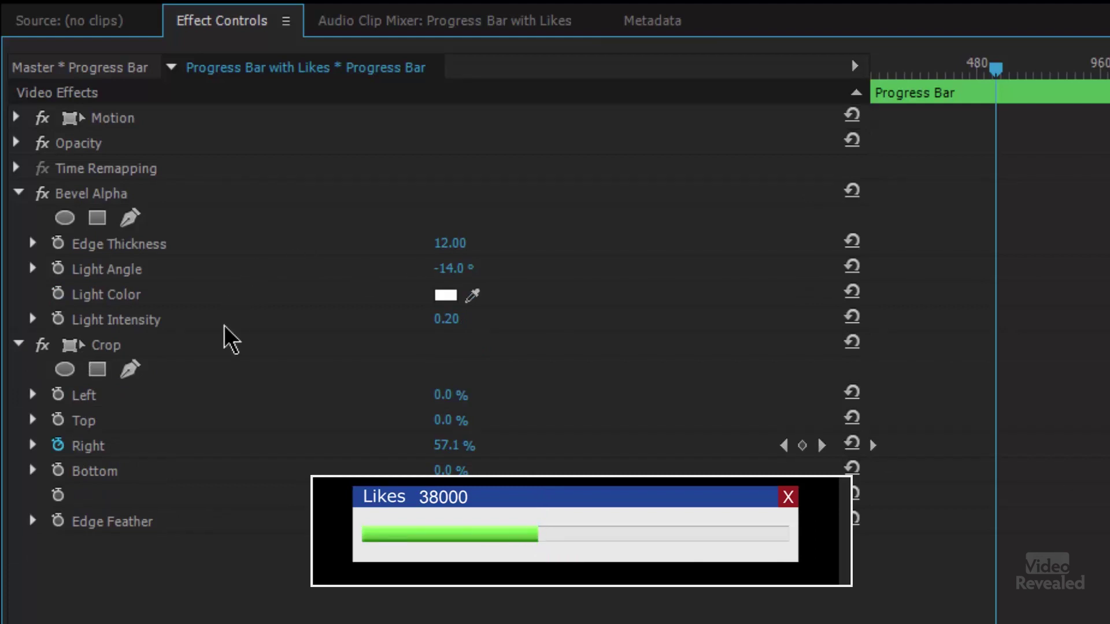
{"action": "left_click_drag", "start_coordinate": [216, 350], "coordinate": [207, 305]}
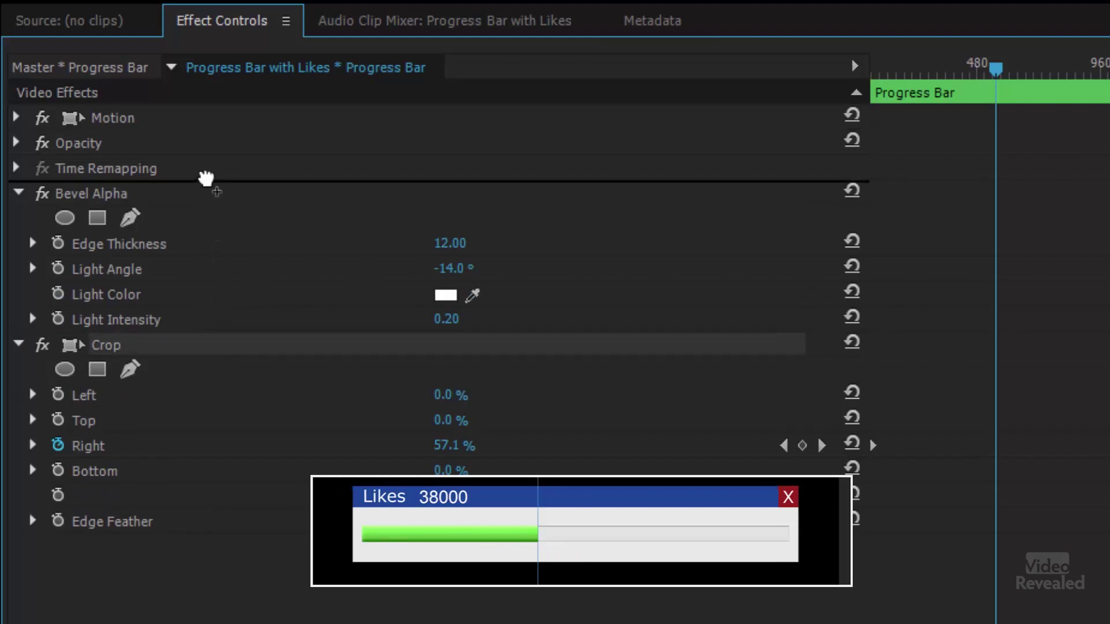
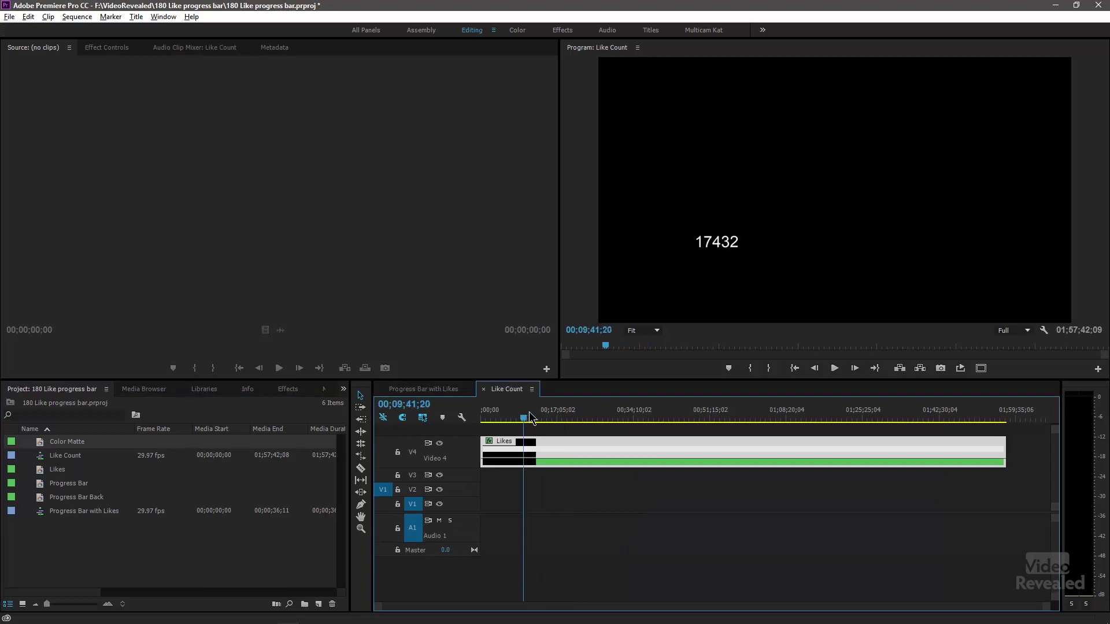
In the Progress Bar with Likes sequence, duplicate the Progress Bar and Progress Bar Back clips further along and move the playhead to frame 2013
{"action": "left_click", "coordinate": [436, 389]}
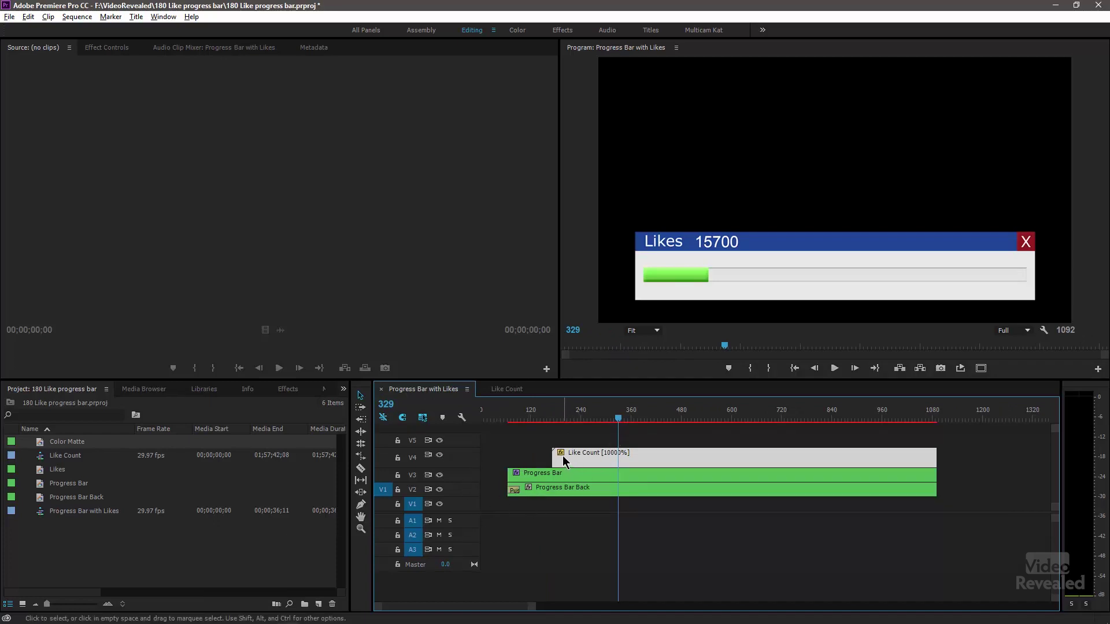
{"action": "key", "text": "minus"}
{"action": "key", "text": "minus"}
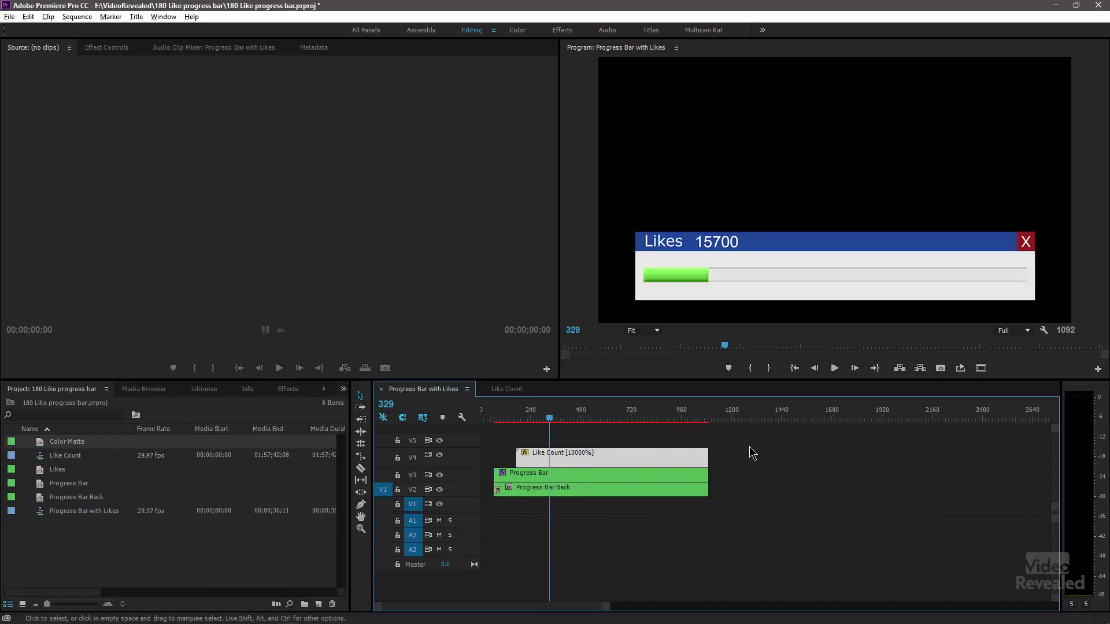
{"action": "left_click_drag", "start_coordinate": [636, 470], "coordinate": [581, 500]}
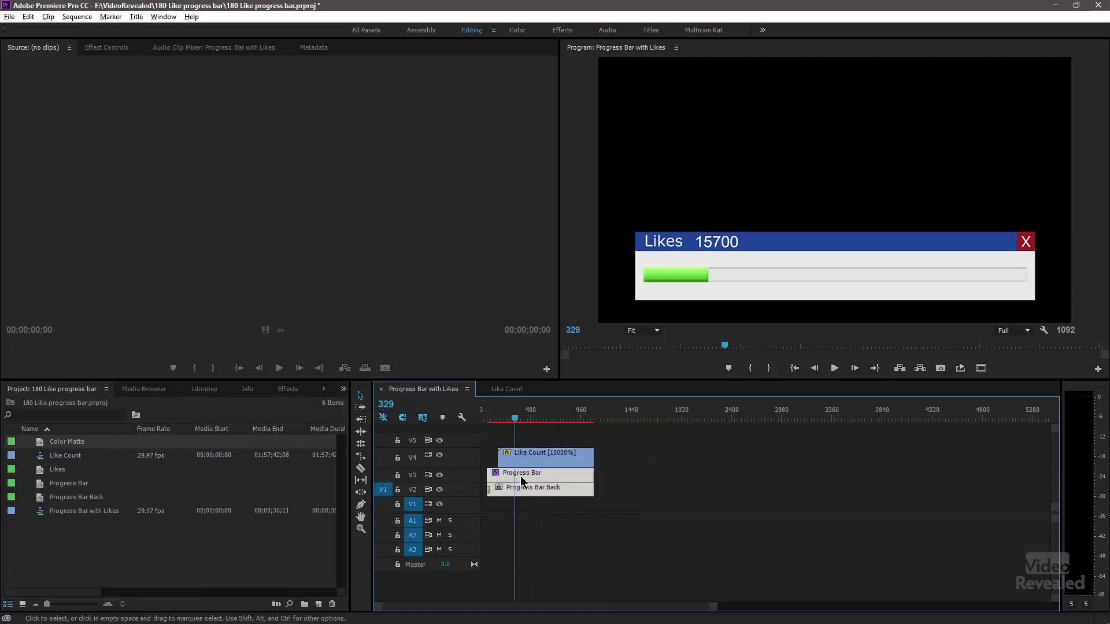
{"action": "left_click_drag", "start_coordinate": [511, 483], "coordinate": [700, 482]}
{"action": "left_click", "coordinate": [682, 415]}
{"action": "left_click_drag", "start_coordinate": [683, 417], "coordinate": [686, 422]}
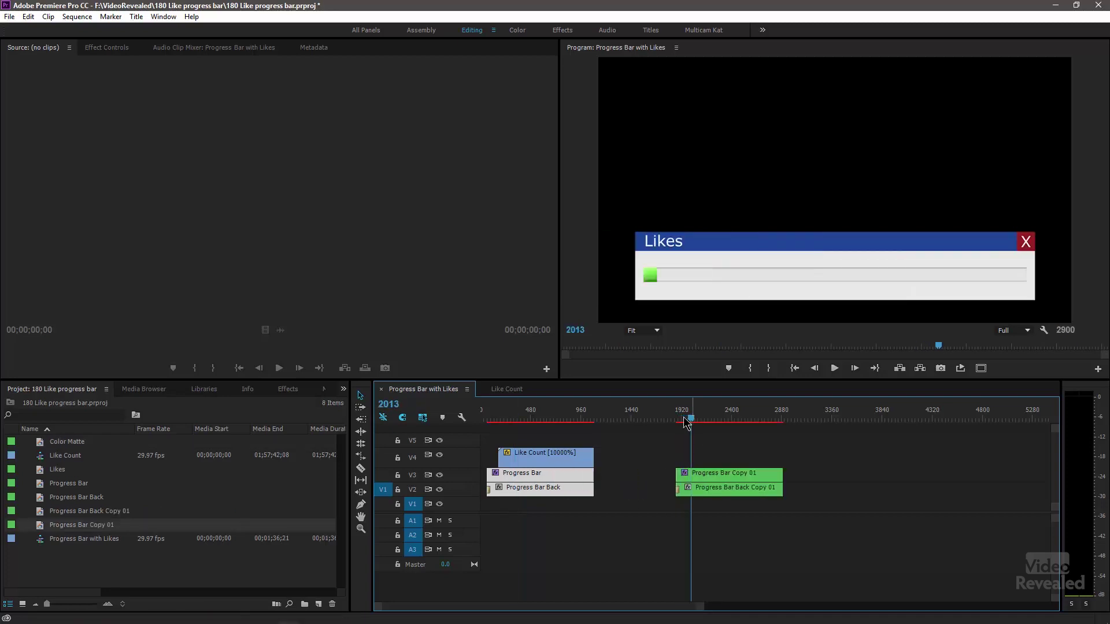
Add the Color Matte on V4 above the copied clips, extend its end to match theirs, and scrub to frame 2317
{"action": "left_click_drag", "start_coordinate": [78, 441], "coordinate": [700, 460]}
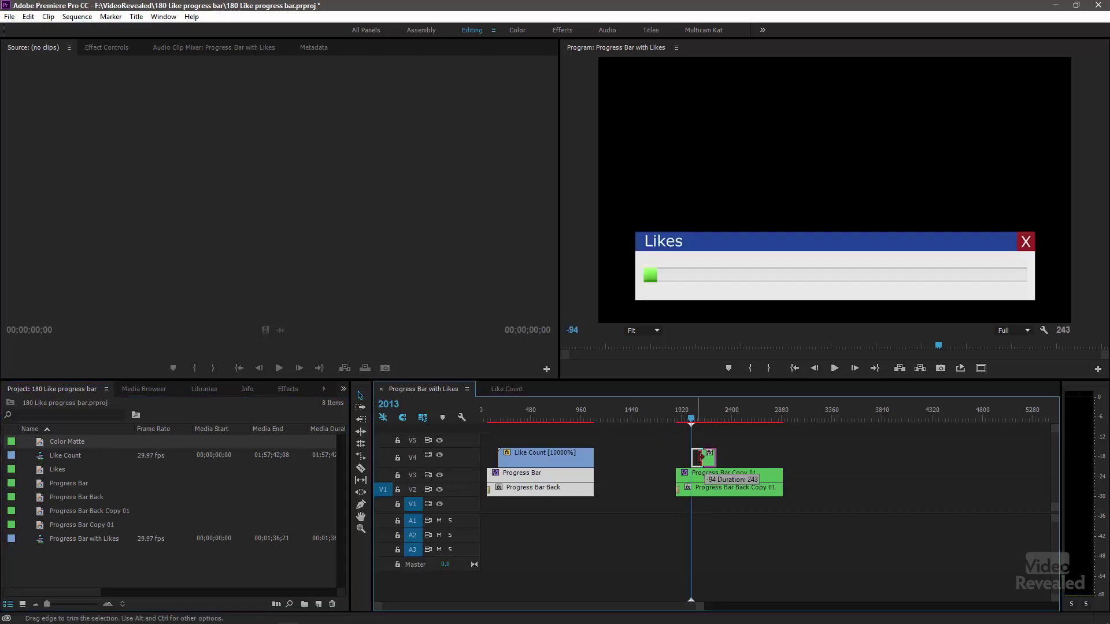
{"action": "left_click_drag", "start_coordinate": [745, 457], "coordinate": [783, 456]}
{"action": "left_click_drag", "start_coordinate": [744, 411], "coordinate": [722, 413]}
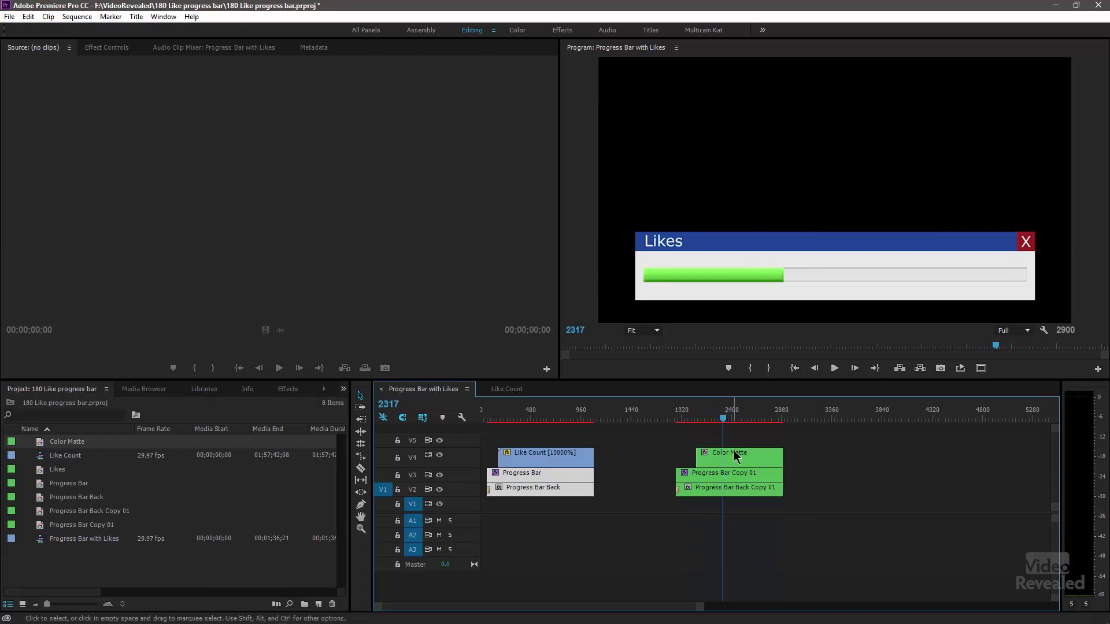
Use the Color Matte clip's Motion effect to position the black box beside the Likes text in the blue title bar
{"action": "left_click", "coordinate": [721, 463]}
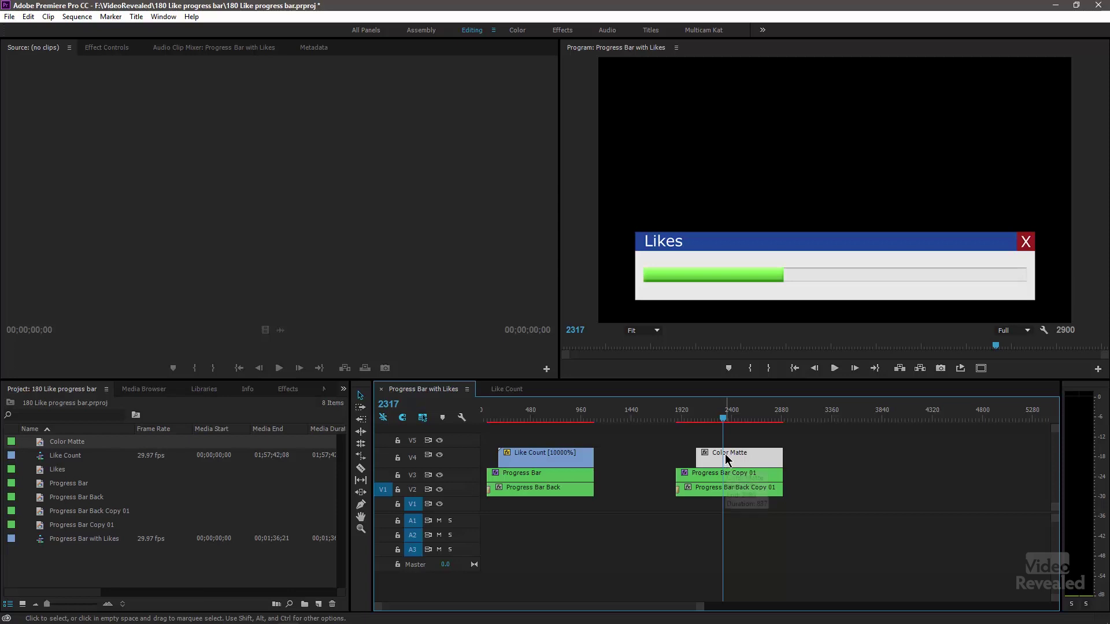
{"action": "left_click", "coordinate": [107, 47]}
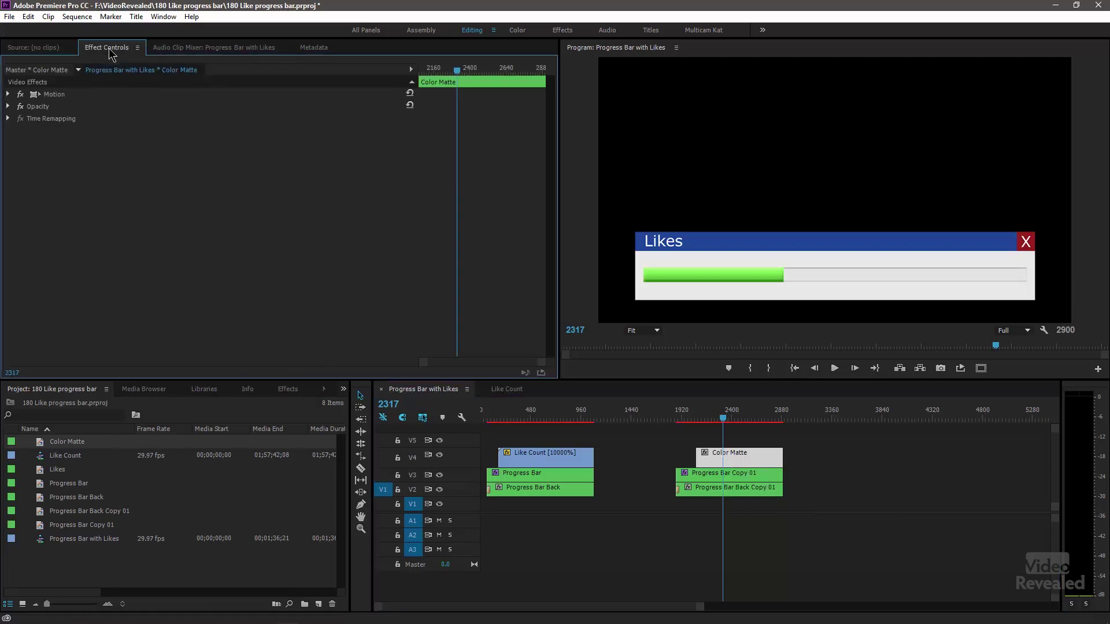
{"action": "left_click", "coordinate": [36, 96]}
{"action": "left_click_drag", "start_coordinate": [795, 200], "coordinate": [715, 247]}
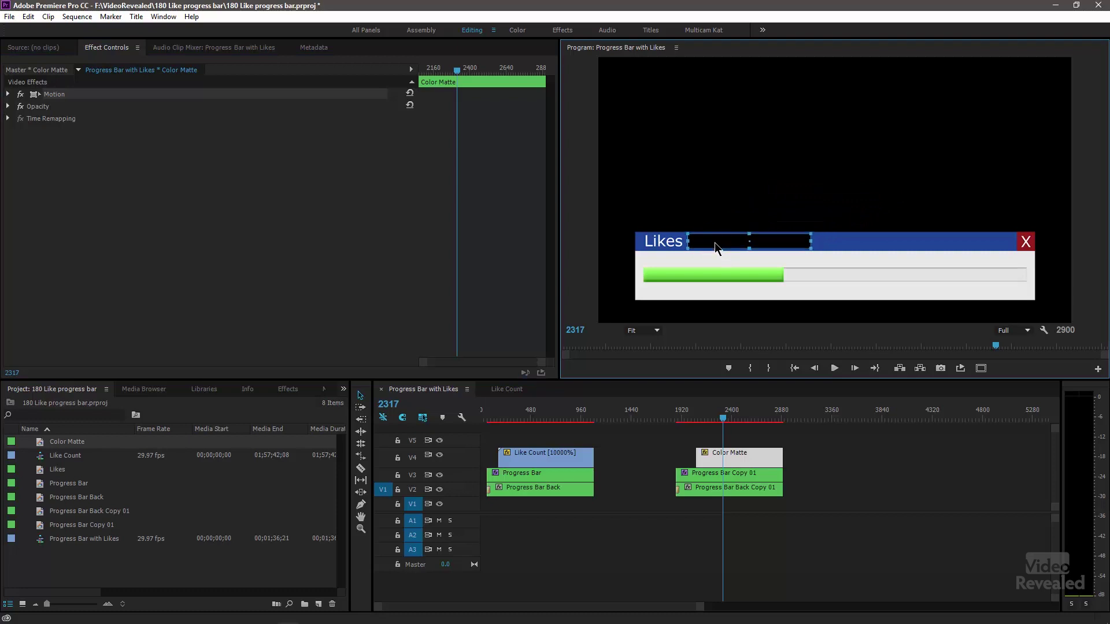
{"action": "left_click", "coordinate": [722, 456]}
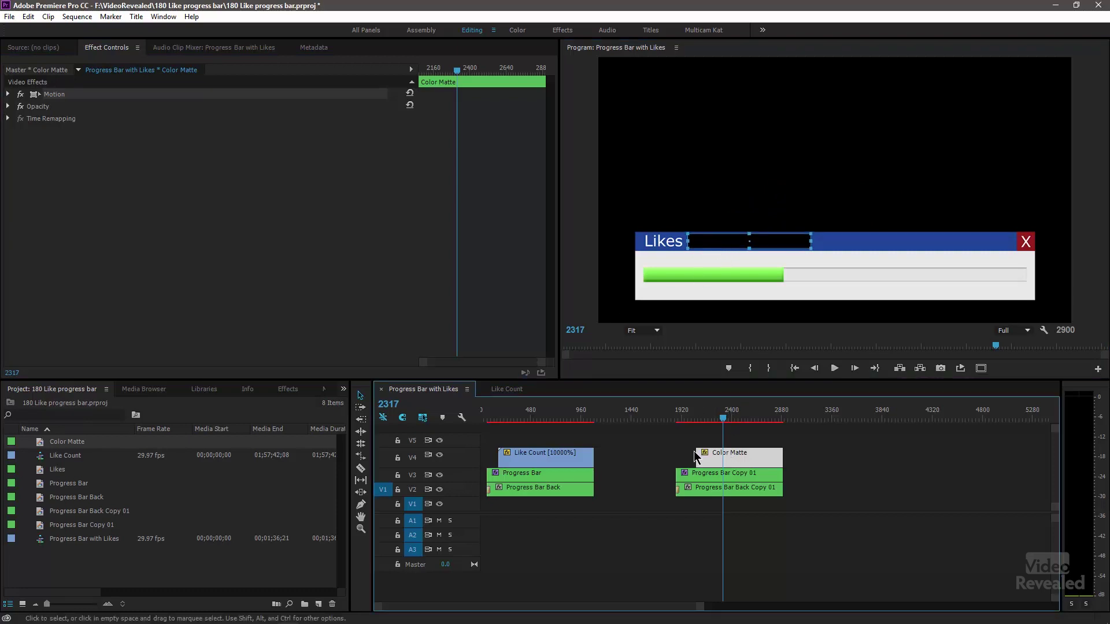
{"action": "left_click", "coordinate": [50, 95]}
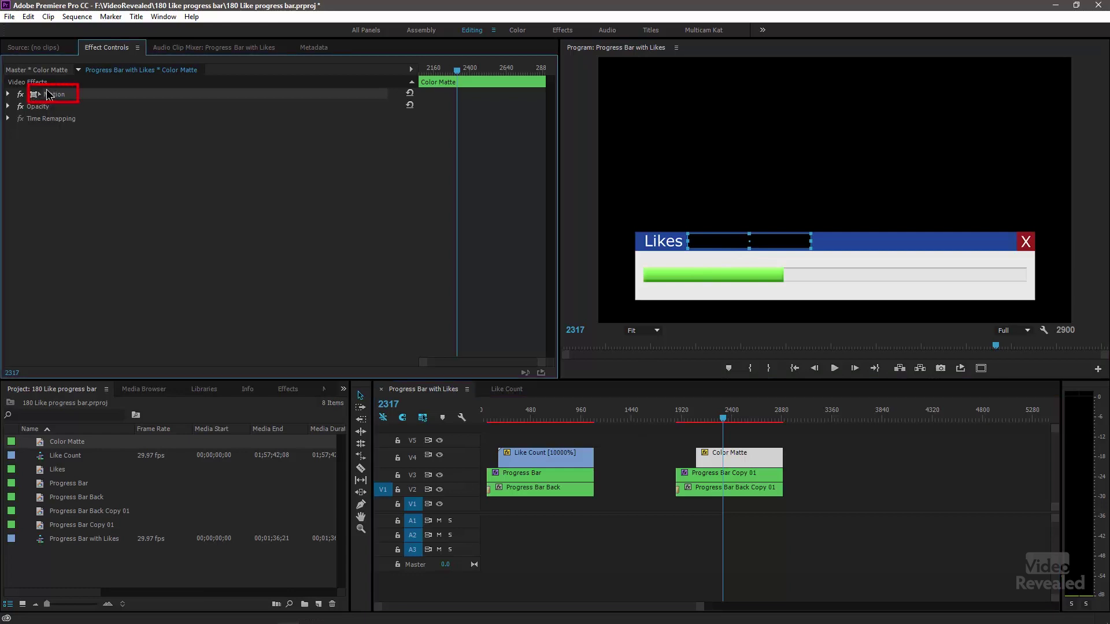
{"action": "left_click_drag", "start_coordinate": [777, 246], "coordinate": [775, 245]}
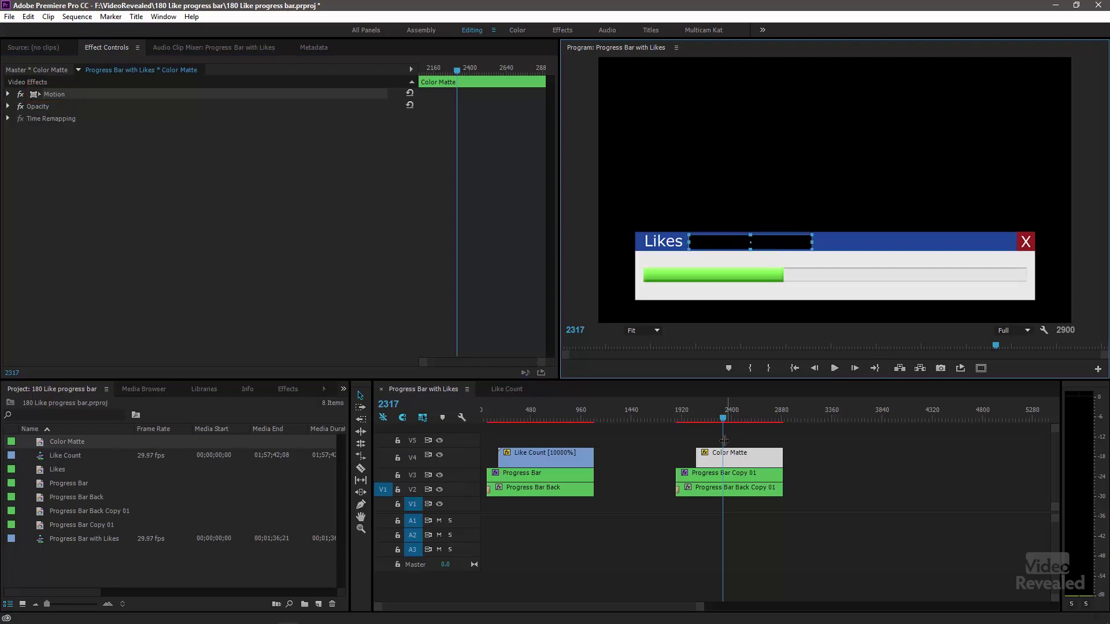
Review the matte's placement around frame 2295, visit the sequence start, and return to frame 2328 with the matte selected
{"action": "left_click", "coordinate": [725, 419]}
{"action": "left_click_drag", "start_coordinate": [724, 419], "coordinate": [721, 419]}
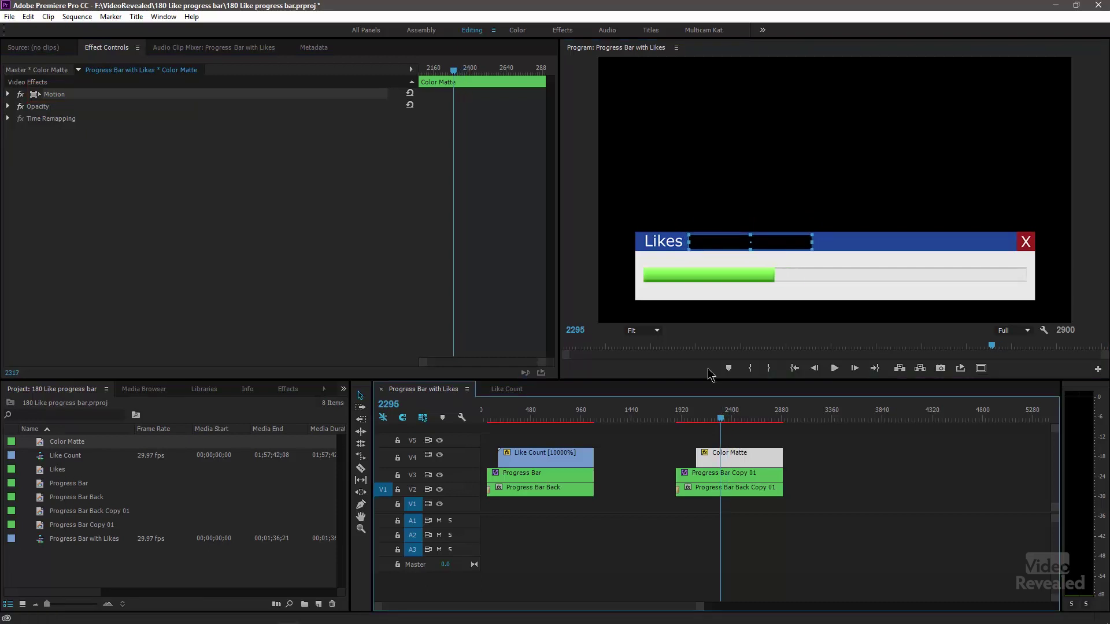
{"action": "key", "text": "Home"}
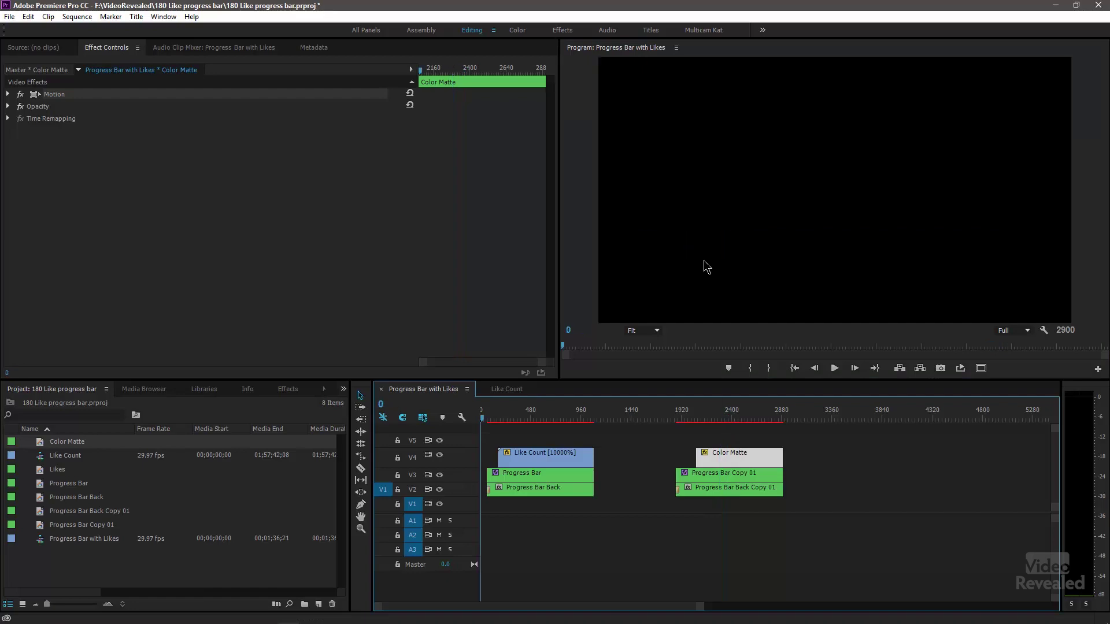
{"action": "left_click", "coordinate": [724, 417]}
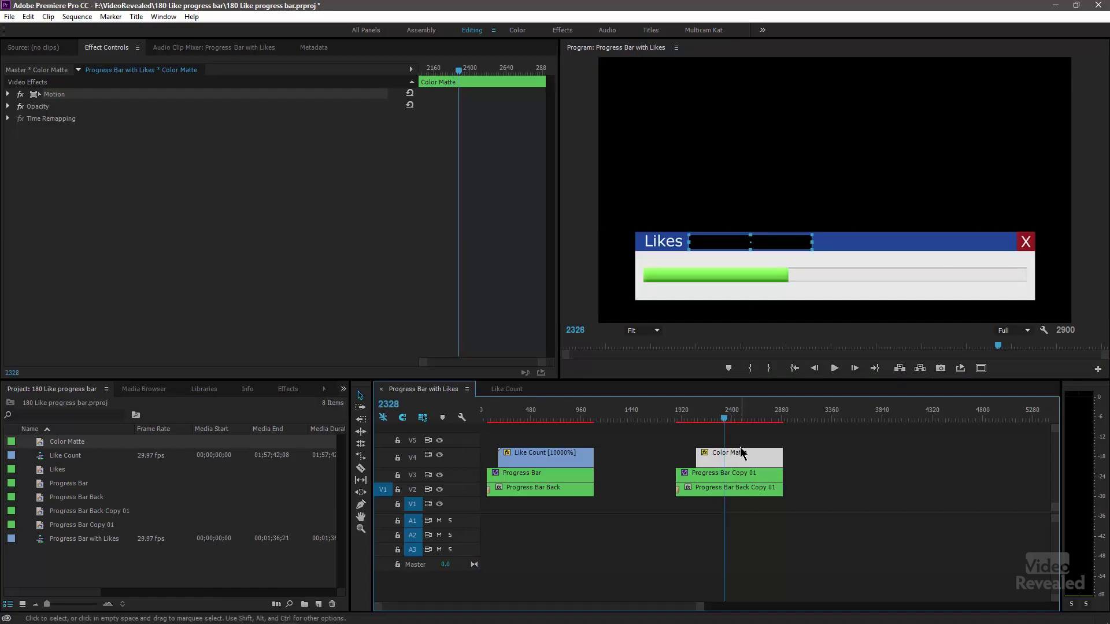
{"action": "left_click", "coordinate": [735, 244]}
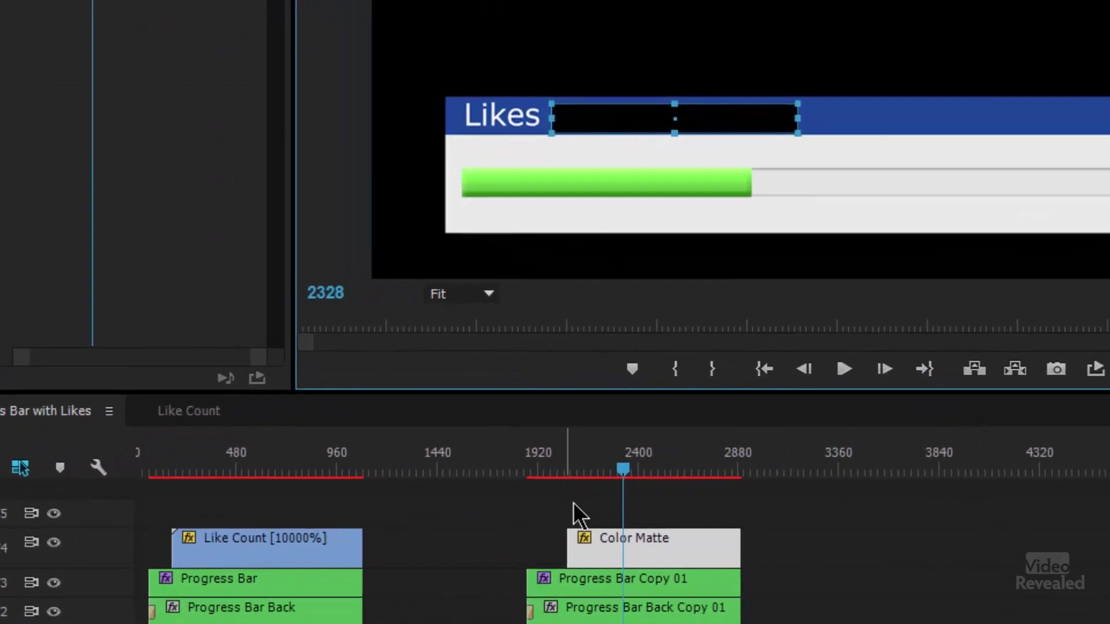
{"action": "left_click", "coordinate": [592, 538]}
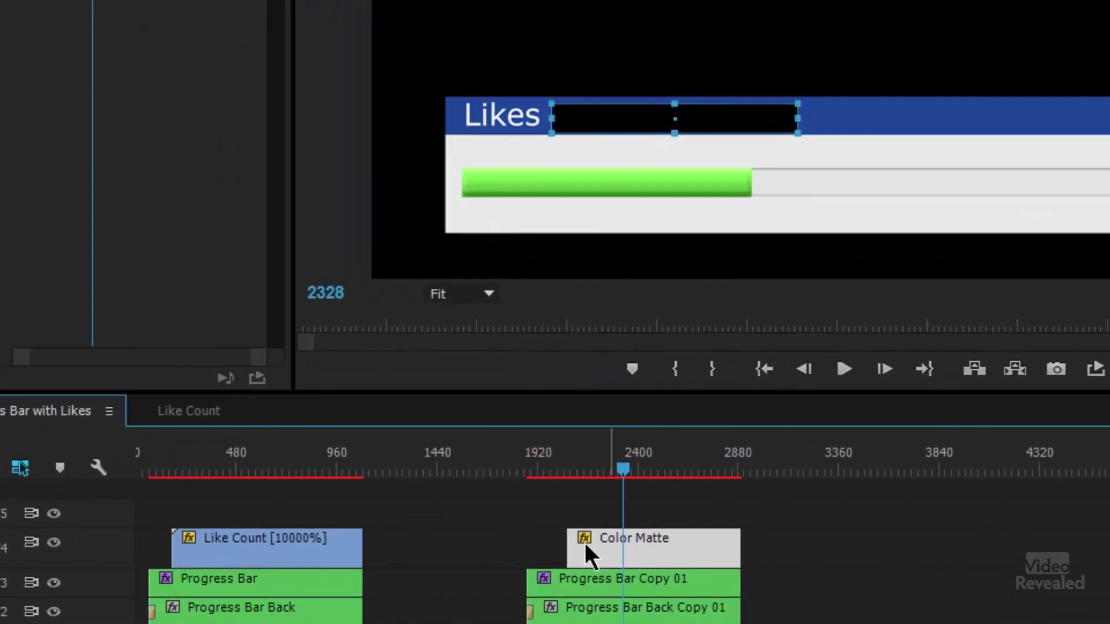
{"action": "right_click", "coordinate": [611, 546]}
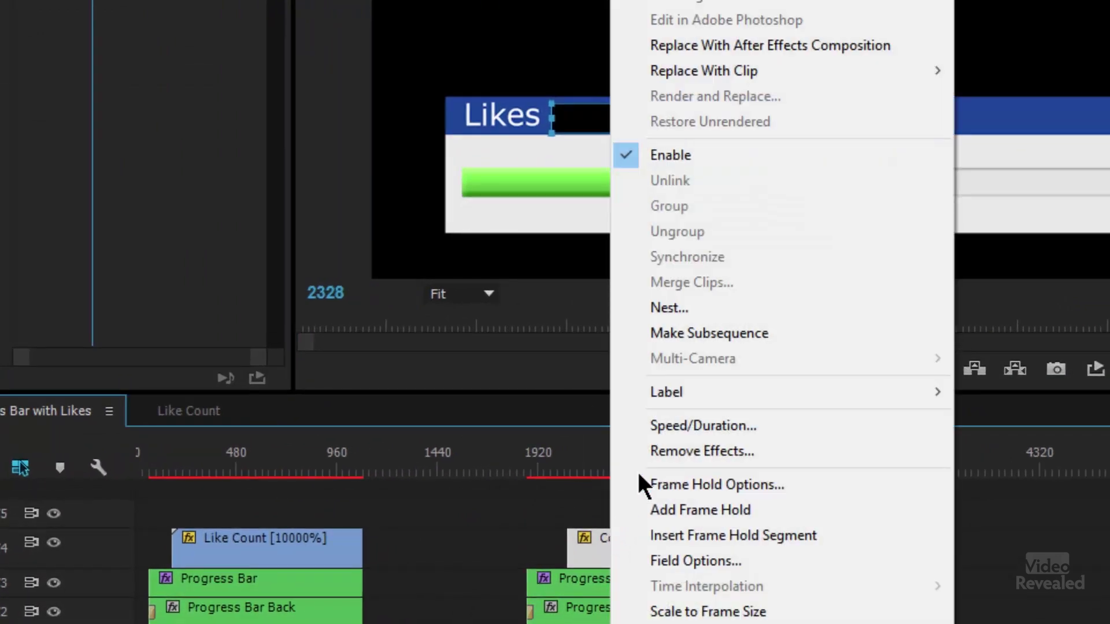
{"action": "left_click", "coordinate": [744, 304]}
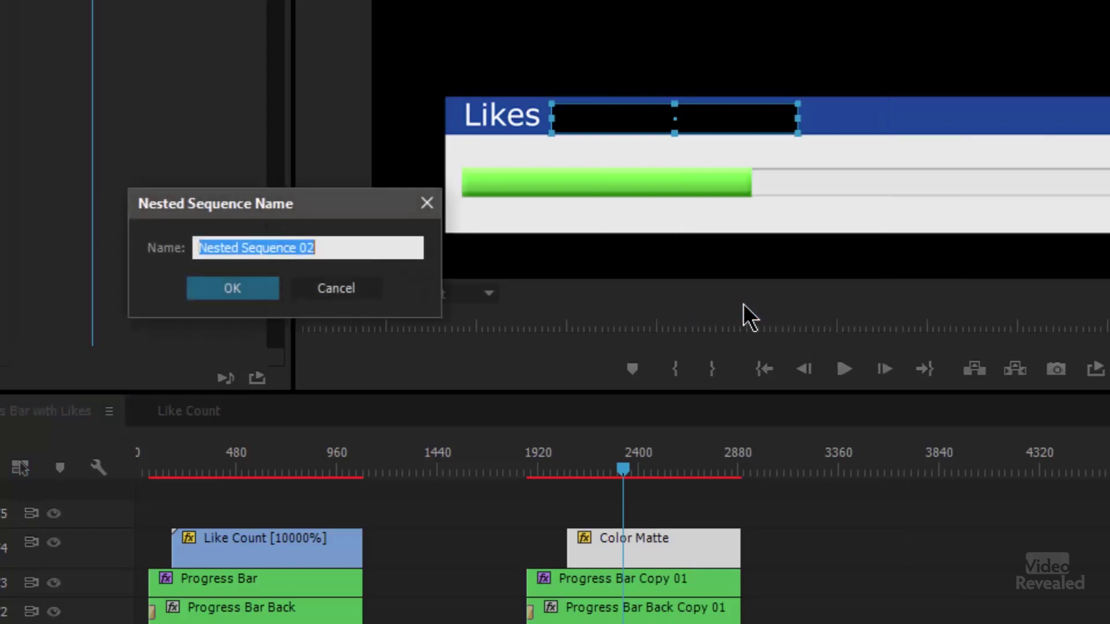
{"action": "left_click", "coordinate": [335, 289]}
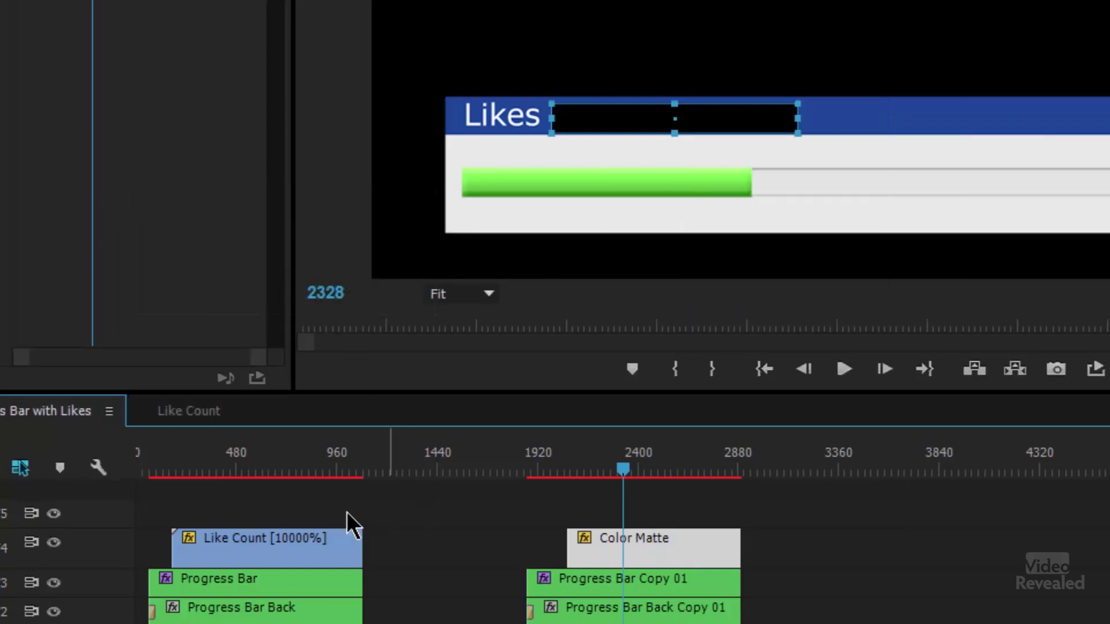
Open the nested Like Count sequence, scrub to 00;28;33;29, and bring up the Timecode effect settings of the Likes clip with Motion collapsed
{"action": "left_click", "coordinate": [326, 543]}
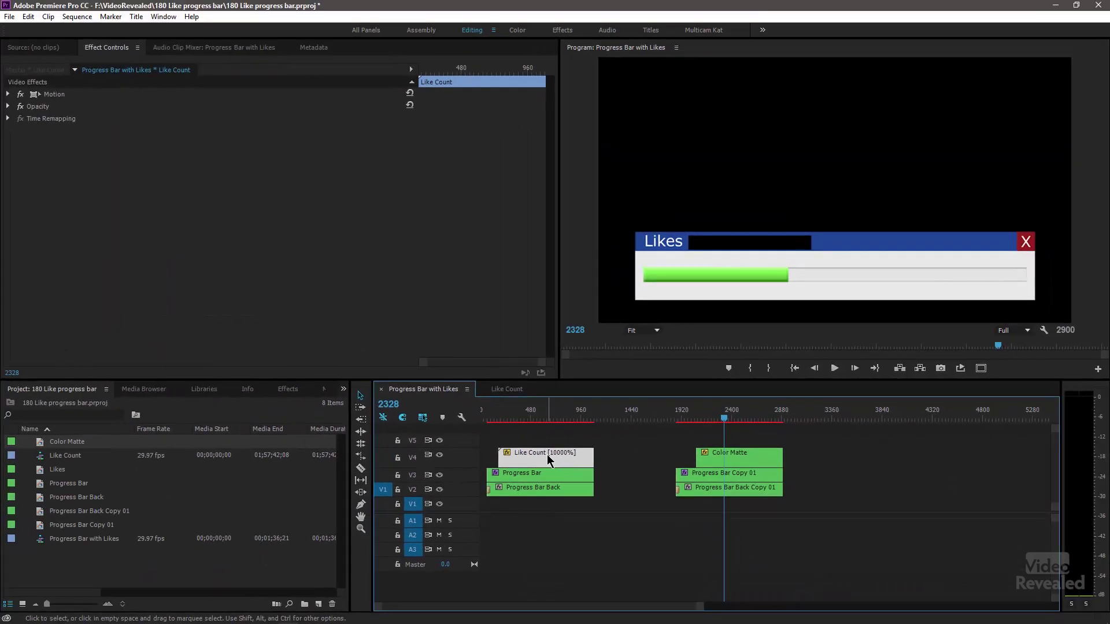
{"action": "double_click", "coordinate": [546, 455]}
{"action": "left_click_drag", "start_coordinate": [561, 417], "coordinate": [608, 419]}
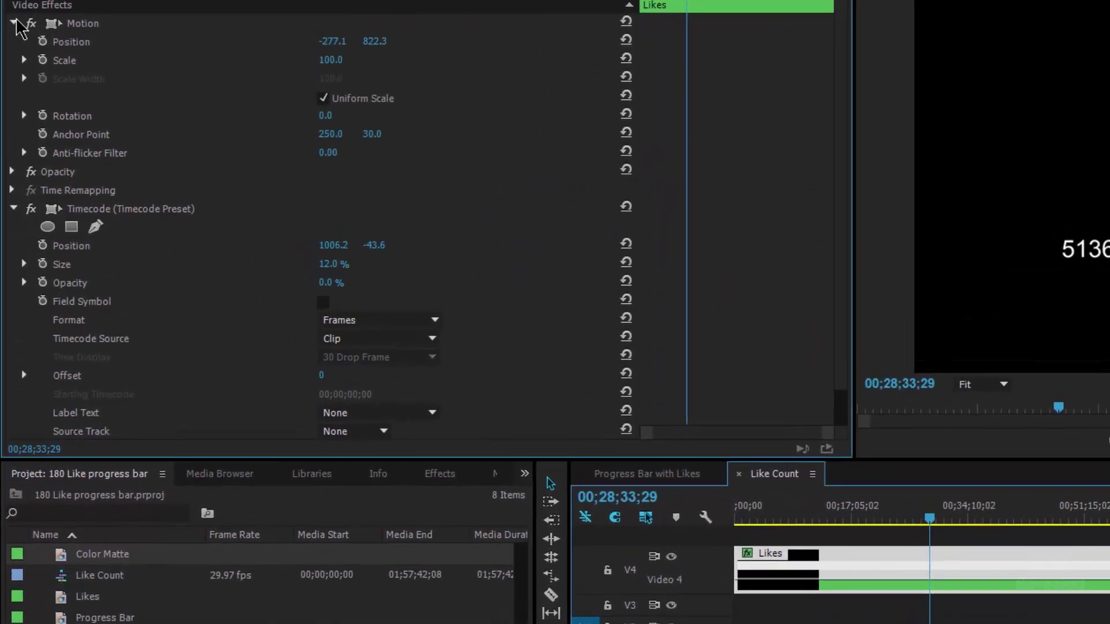
{"action": "left_click", "coordinate": [11, 54]}
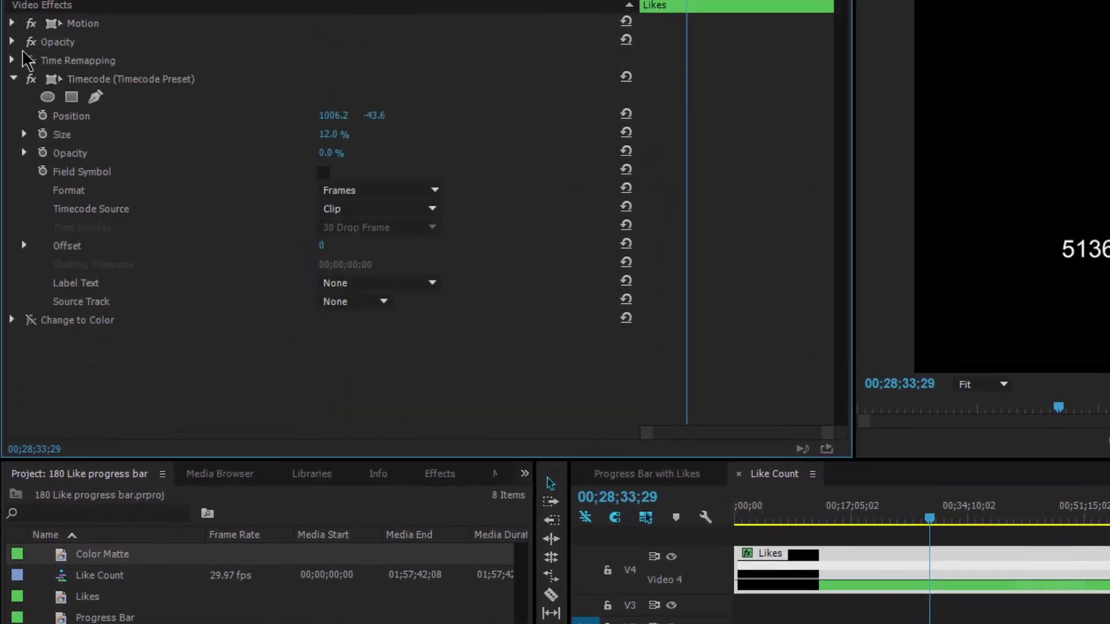
{"action": "left_click", "coordinate": [90, 83]}
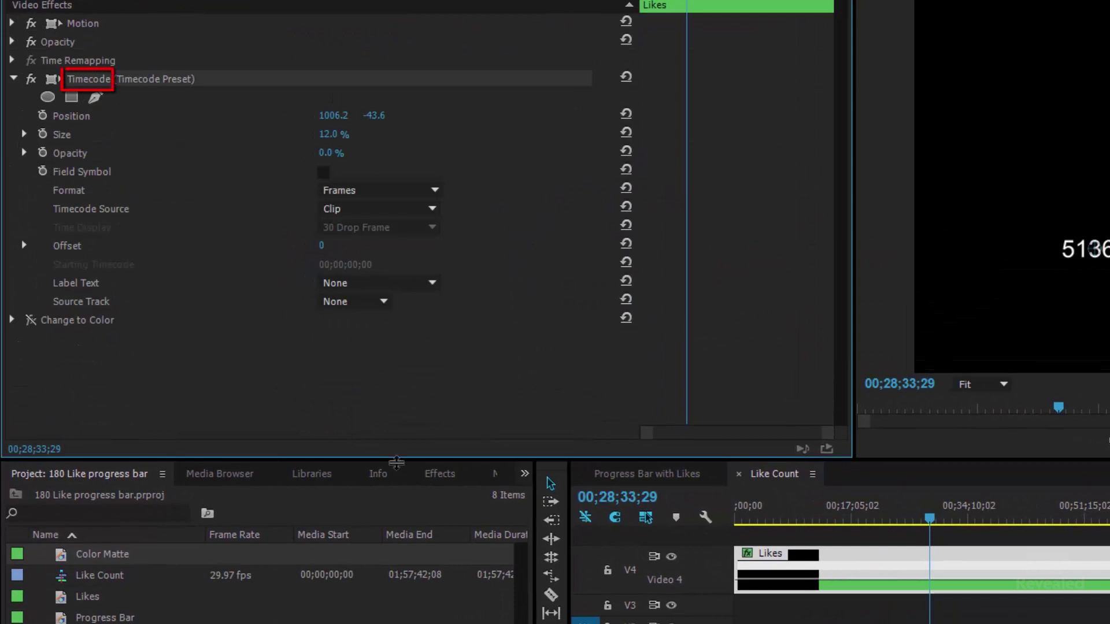
Search the effects for "timecode" and scrub the Like Count sequence to 00;03;06;04
{"action": "left_click", "coordinate": [438, 474]}
{"action": "left_click", "coordinate": [110, 497]}
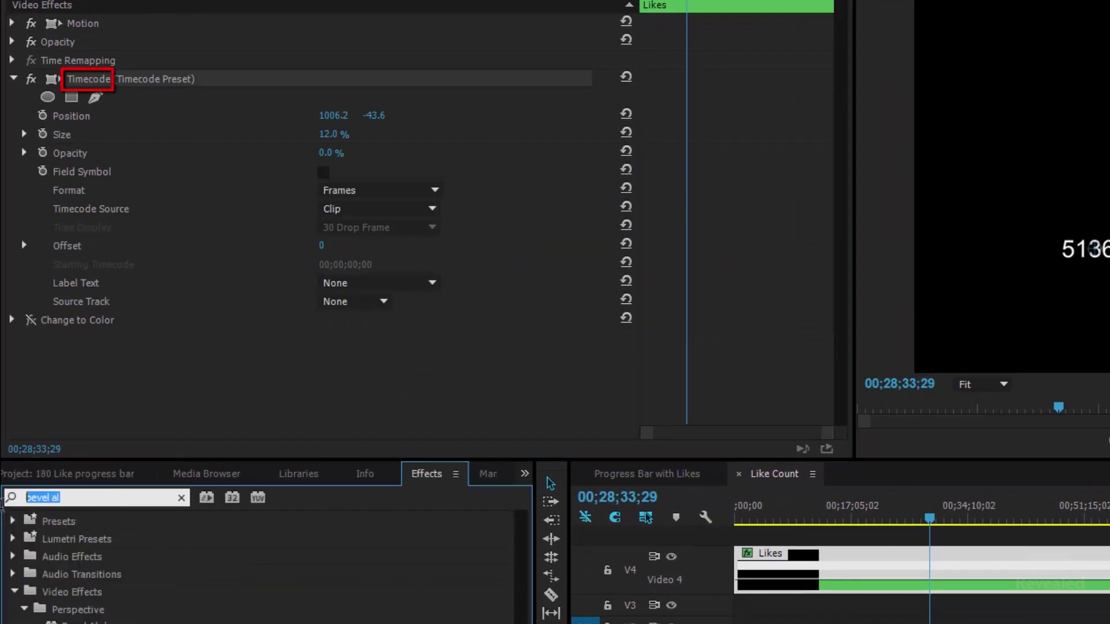
{"action": "type", "text": "timecode"}
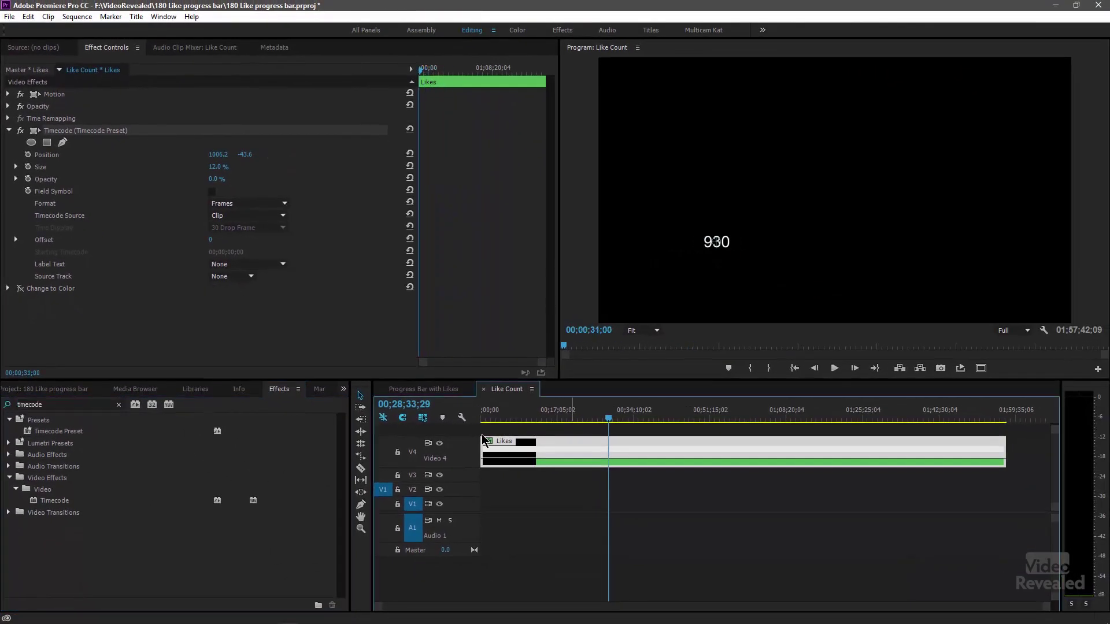
{"action": "left_click_drag", "start_coordinate": [484, 412], "coordinate": [500, 436]}
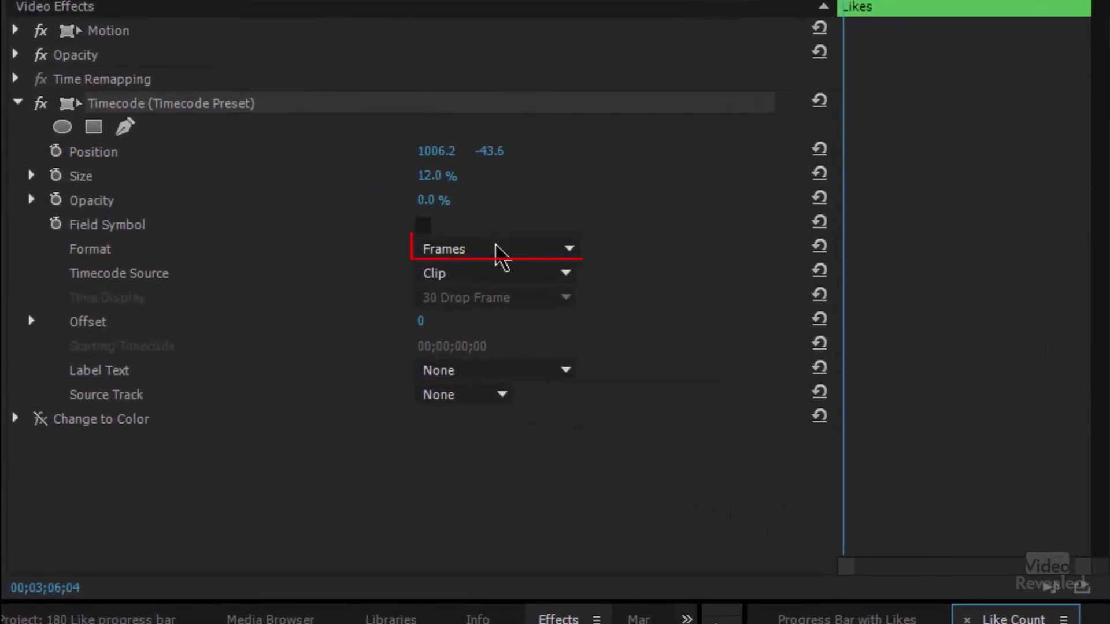
Try the SMPTE format on the Timecode effect before restoring Frames, and check the Label Text options
{"action": "left_click", "coordinate": [498, 253]}
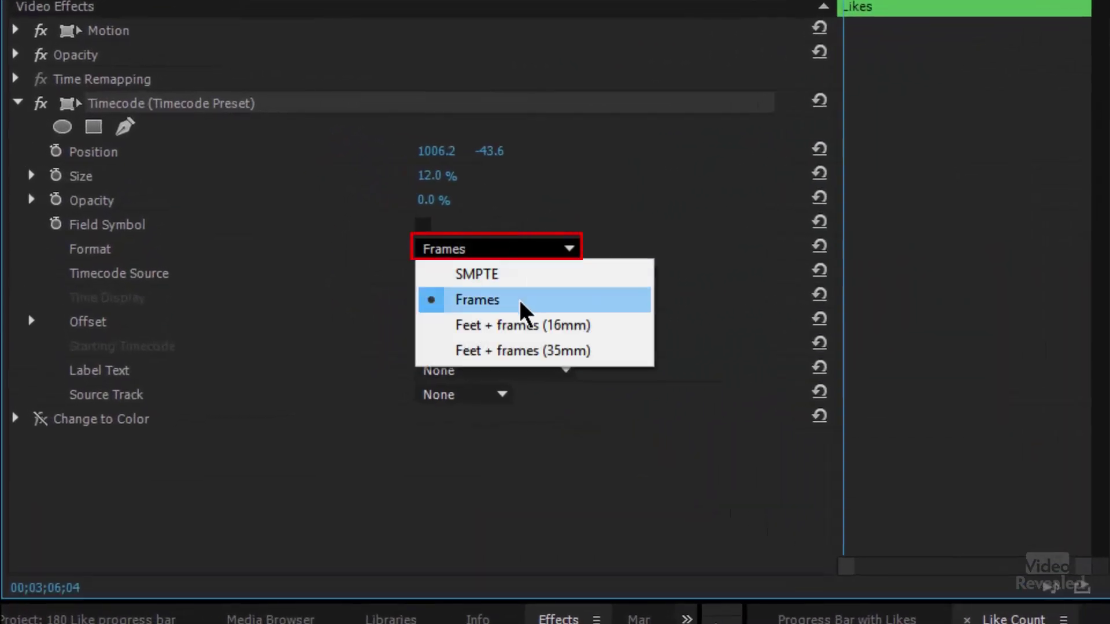
{"action": "left_click", "coordinate": [521, 274]}
{"action": "left_click", "coordinate": [517, 248]}
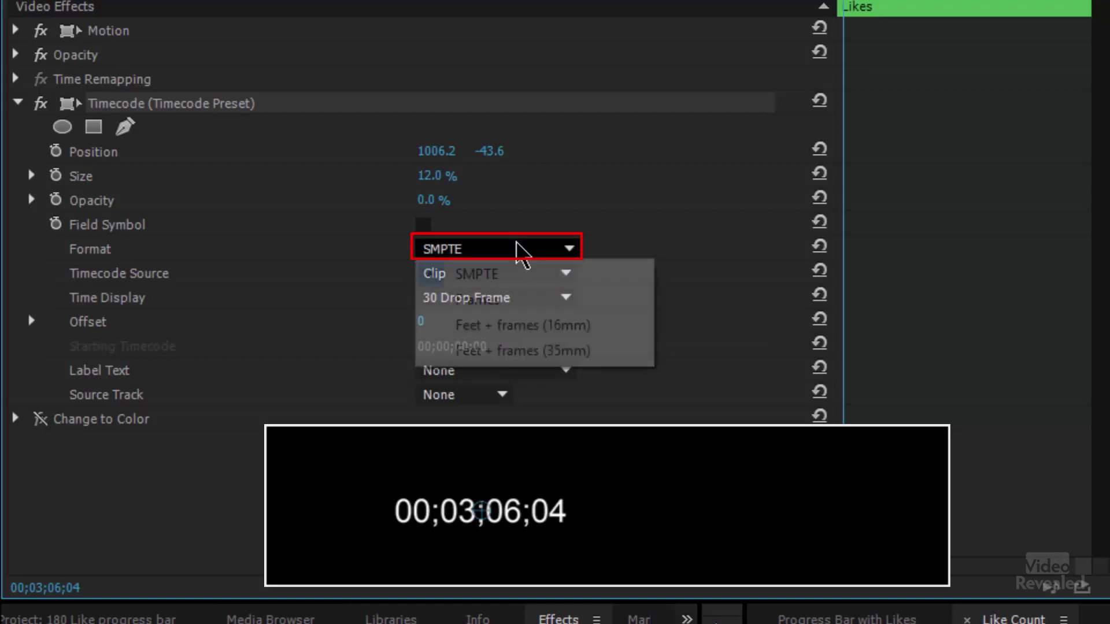
{"action": "left_click", "coordinate": [512, 302]}
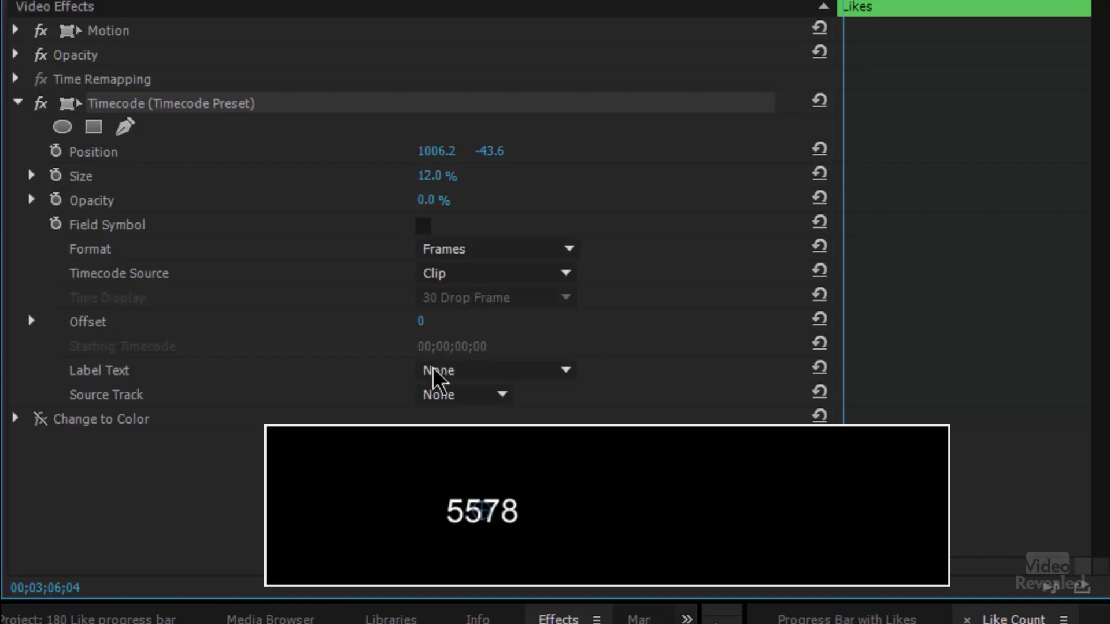
{"action": "left_click", "coordinate": [501, 375]}
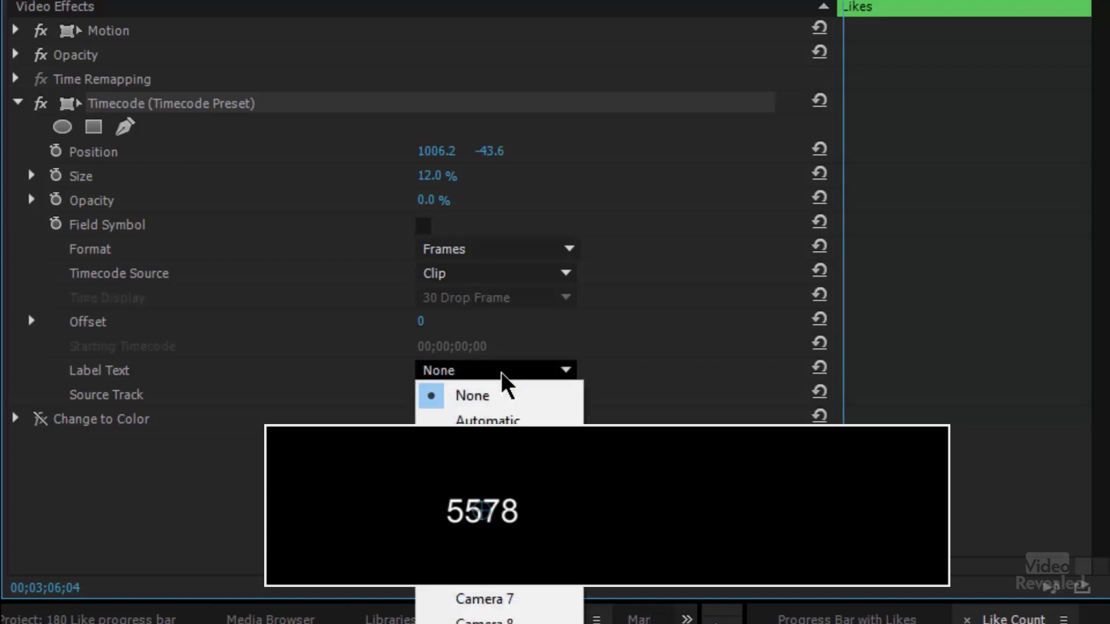
{"action": "left_click", "coordinate": [599, 365]}
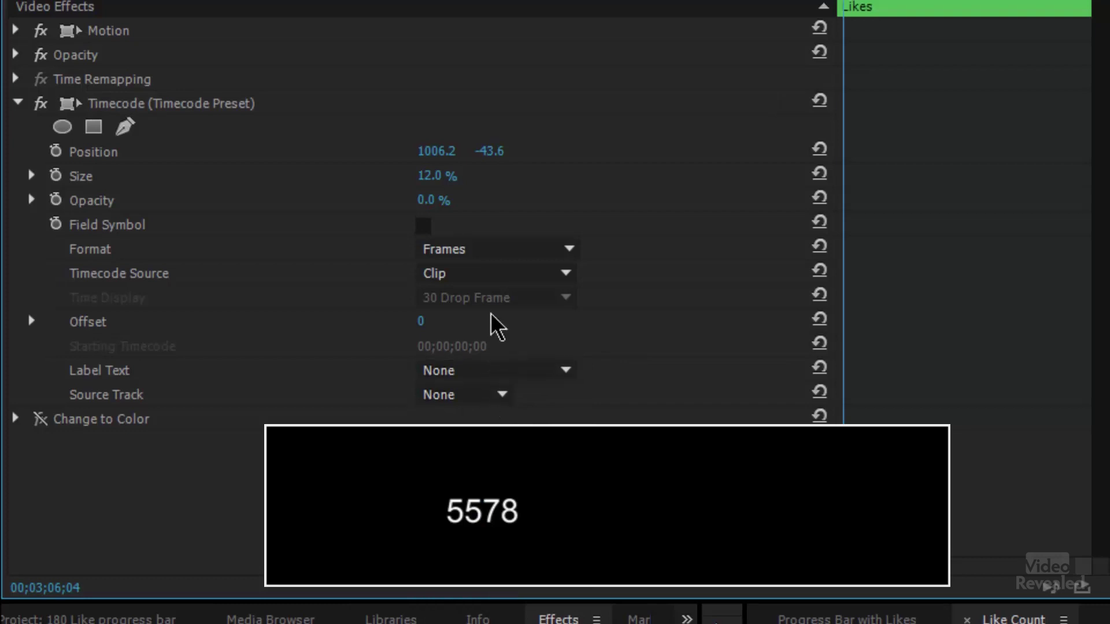
Set the Timecode effect's Opacity to 100% and compare the counter's background in the Progress Bar with Likes and Like Count sequences
{"action": "left_click_drag", "start_coordinate": [434, 200], "coordinate": [491, 199]}
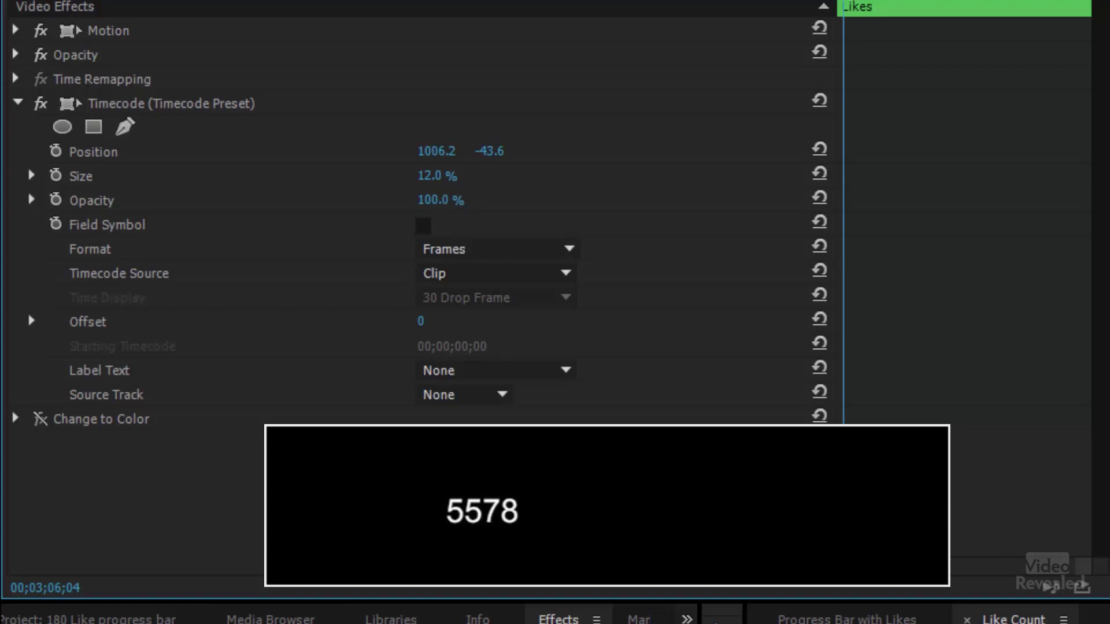
{"action": "left_click", "coordinate": [766, 621]}
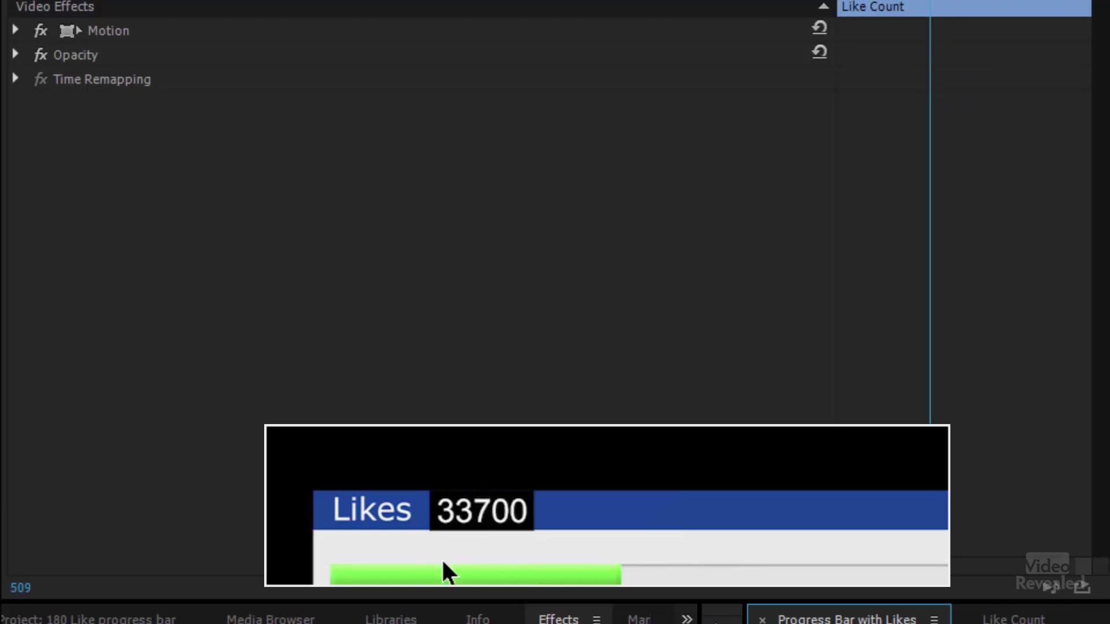
{"action": "left_click", "coordinate": [1013, 619]}
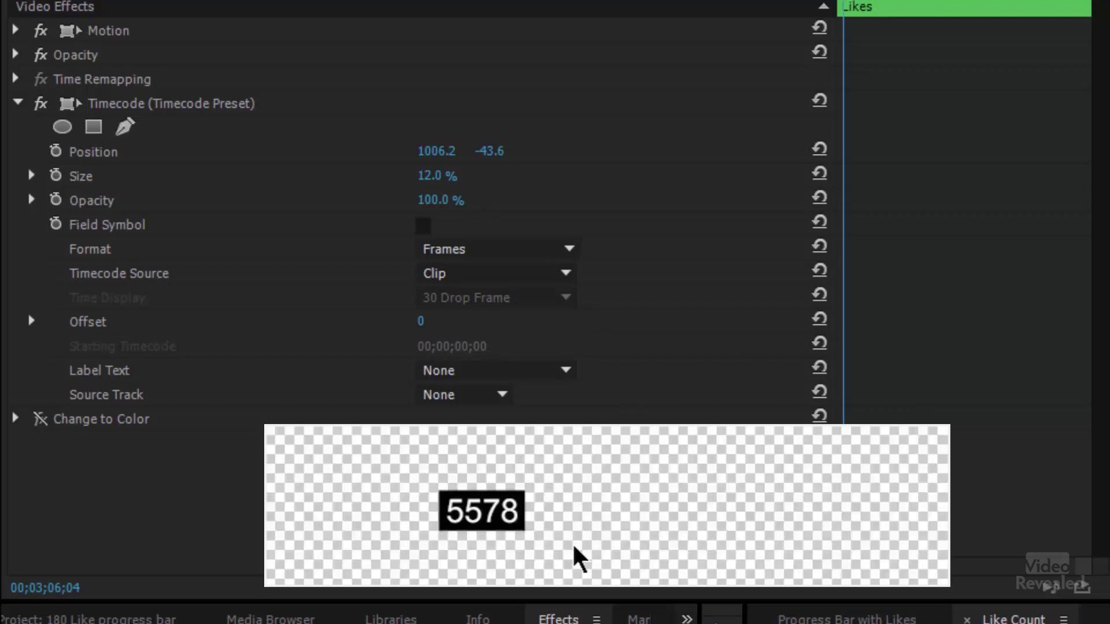
Set the Timecode effect's Opacity to 0% and check the counter at frame 531 of the Progress Bar with Likes sequence
{"action": "left_click_drag", "start_coordinate": [442, 211], "coordinate": [385, 200]}
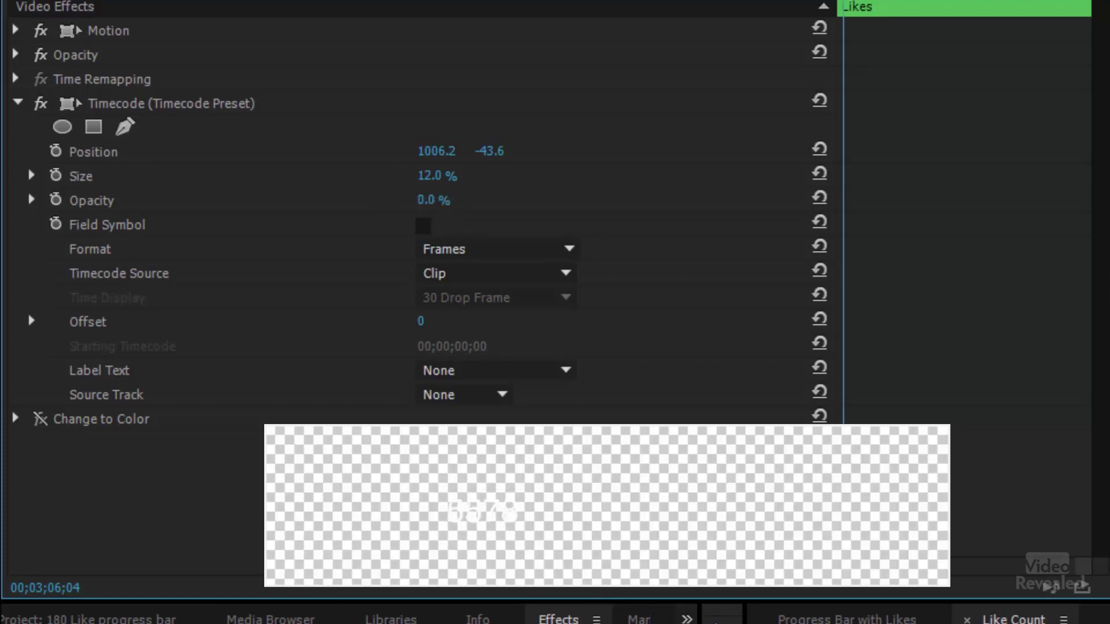
{"action": "left_click", "coordinate": [846, 618]}
{"action": "mouse_move", "coordinate": [539, 428]}
{"action": "left_mouse_down"}
{"action": "mouse_move", "coordinate": [519, 425]}
{"action": "mouse_move", "coordinate": [536, 425]}
{"action": "left_mouse_up"}
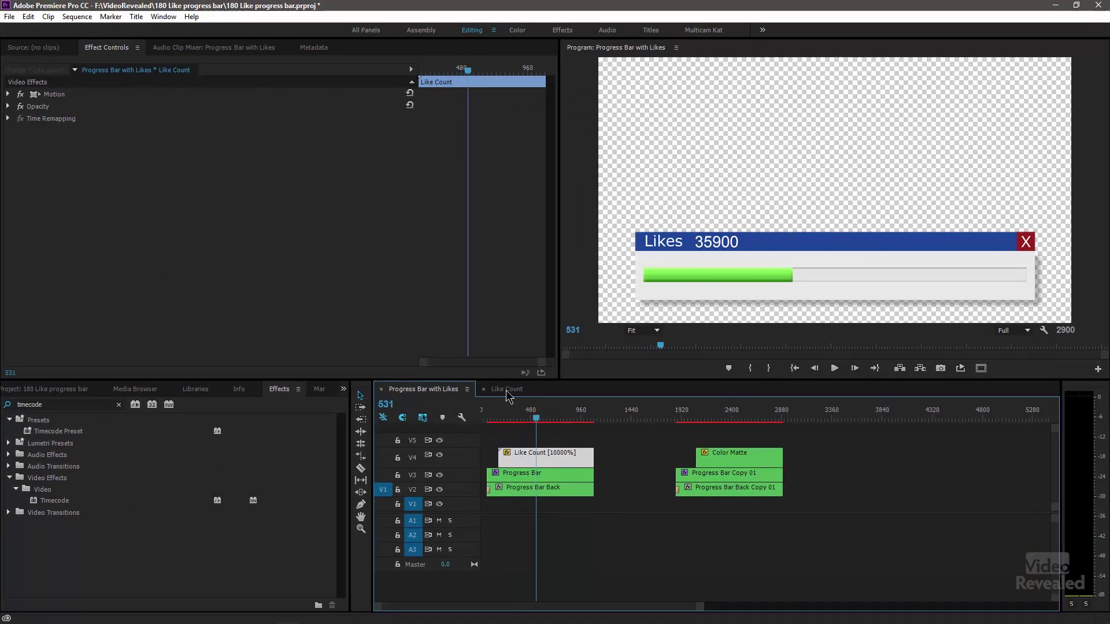